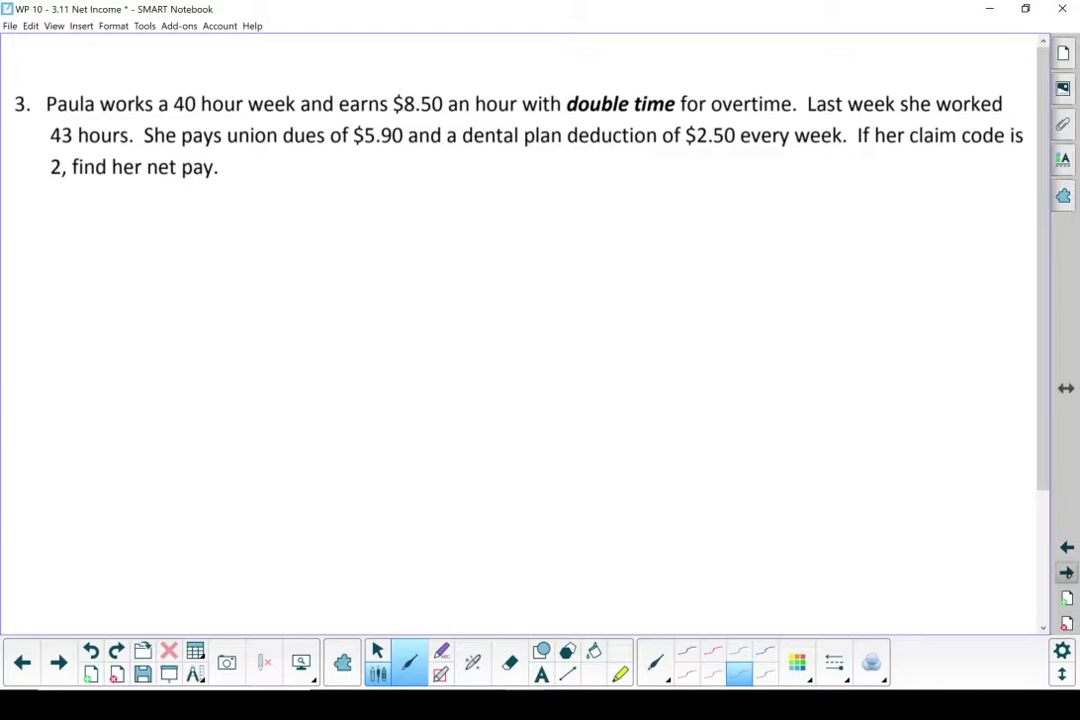
# Highlight "find her net pay" in blue and the hours, pay rates, union dues, dental deduction and claim code in yellow.
pyautogui.click(620, 674)
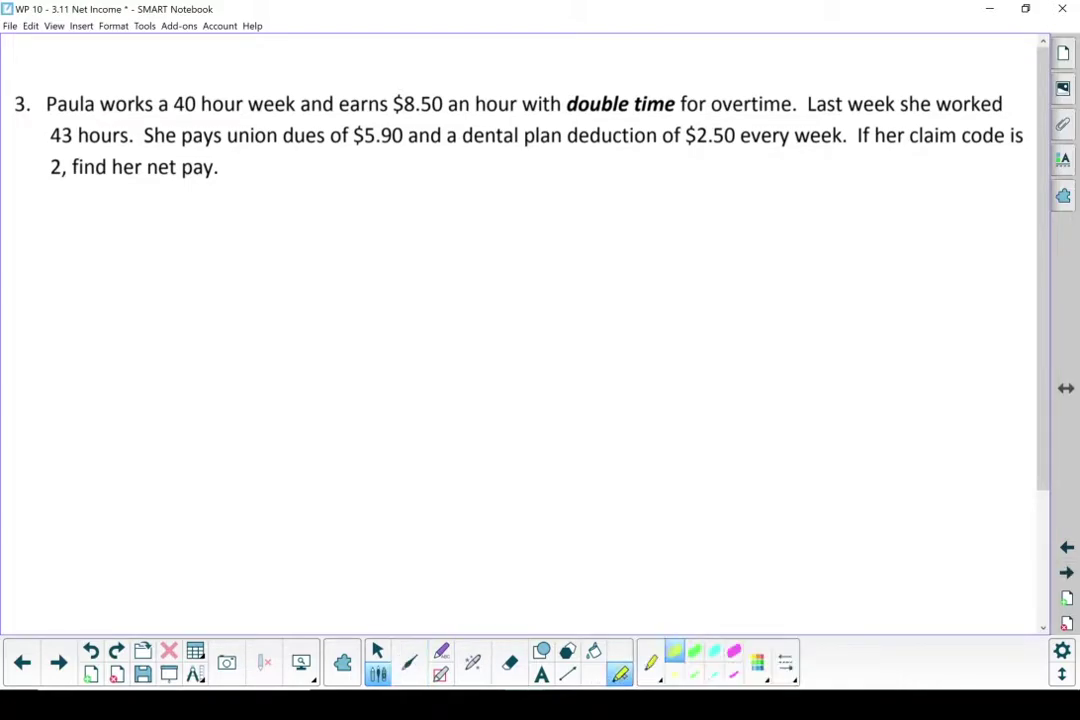
pyautogui.moveTo(72, 167); pyautogui.dragTo(240, 167)
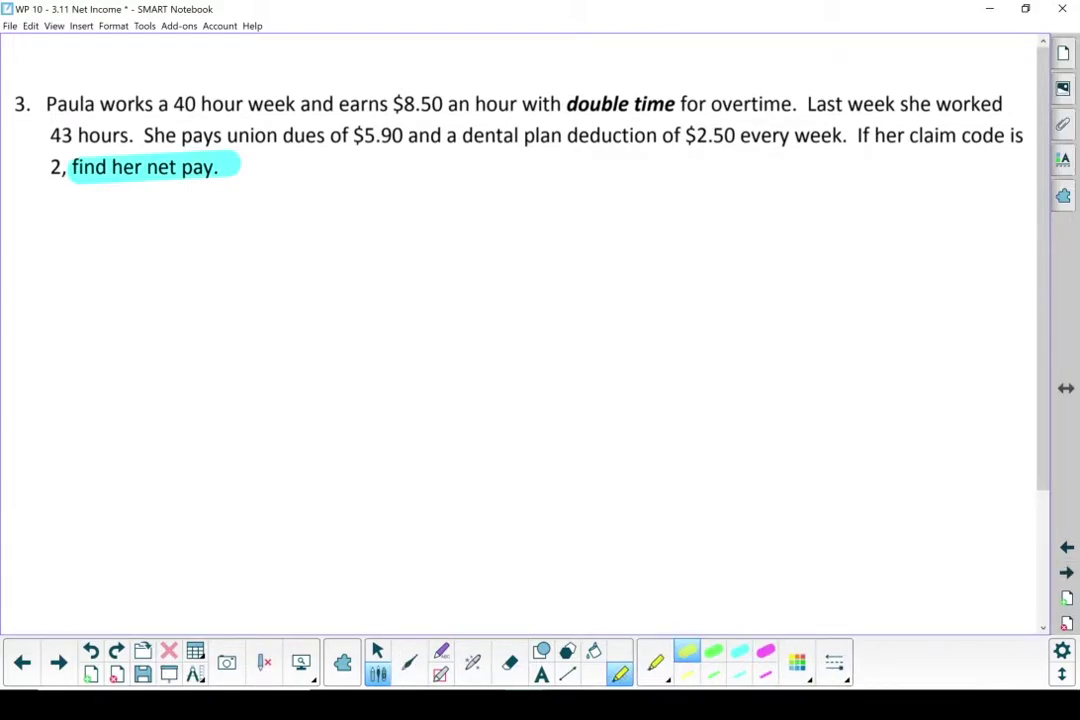
pyautogui.moveTo(157, 104); pyautogui.dragTo(296, 104)
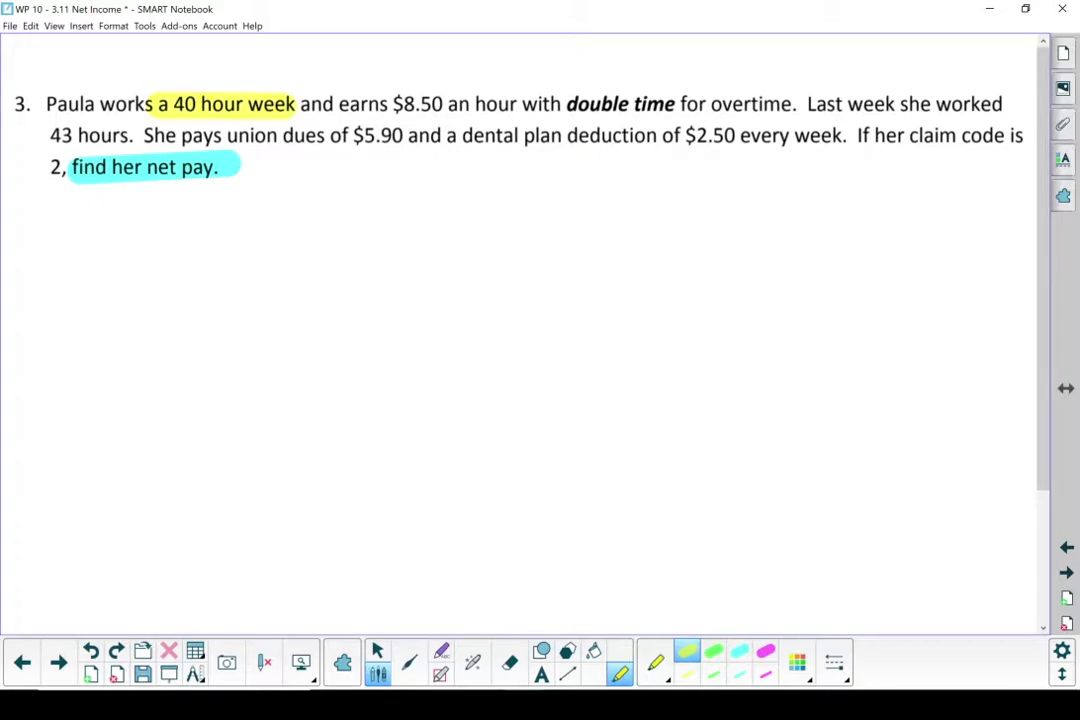
pyautogui.moveTo(370, 104); pyautogui.dragTo(676, 104)
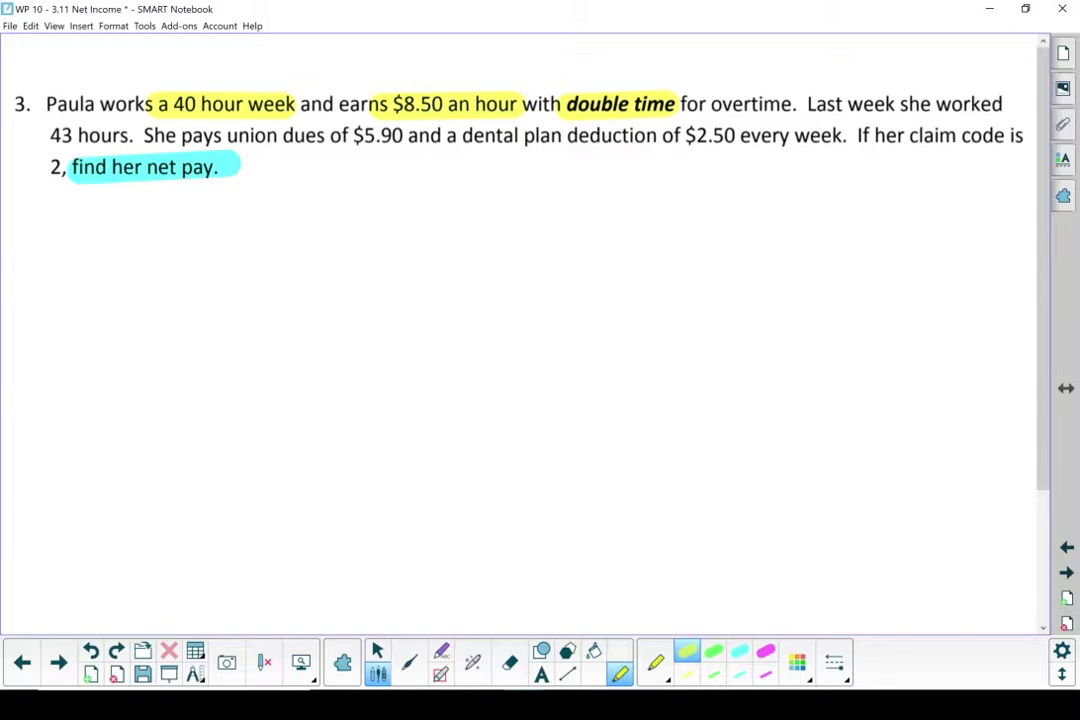
pyautogui.moveTo(50, 135); pyautogui.dragTo(132, 135)
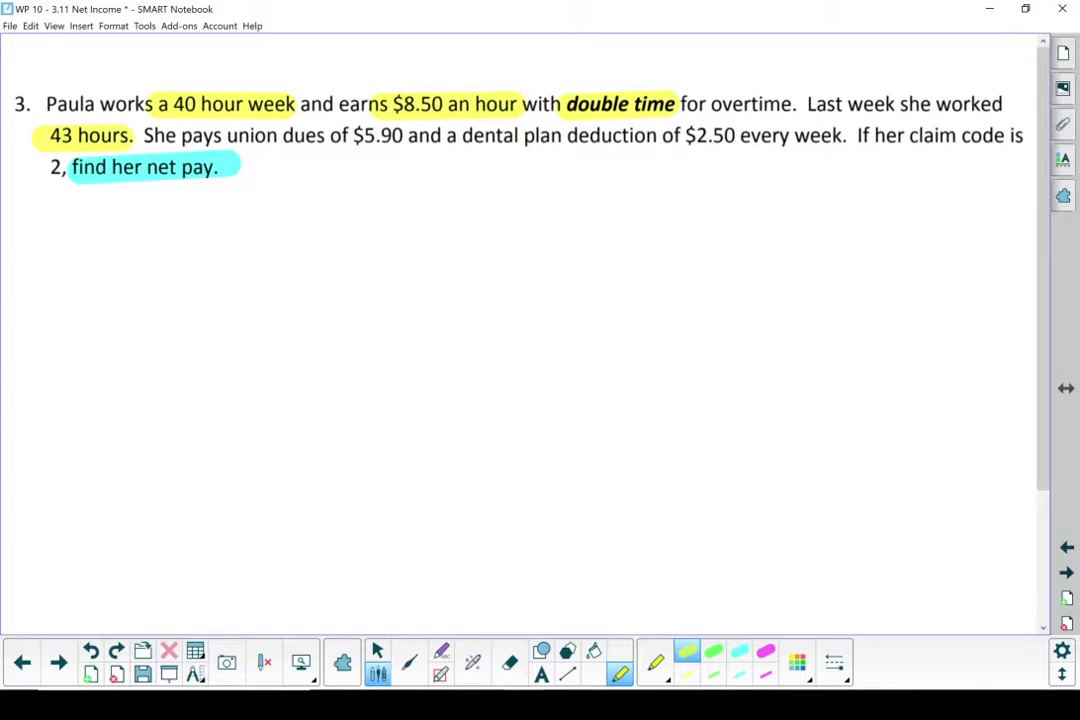
pyautogui.moveTo(227, 135); pyautogui.dragTo(407, 135)
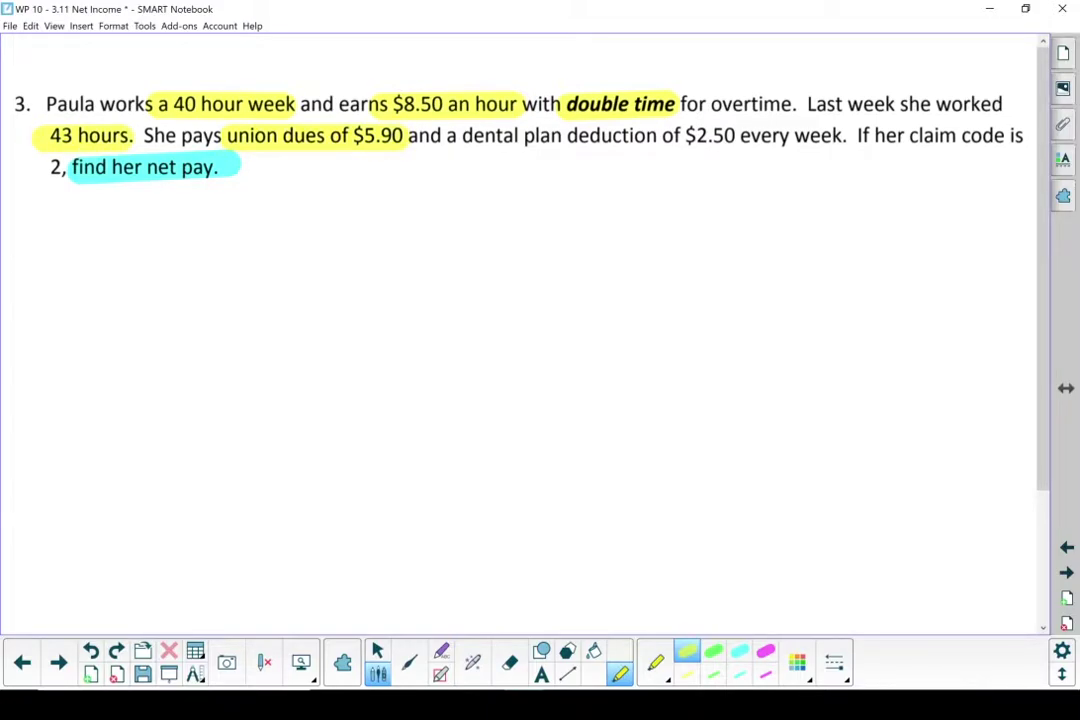
pyautogui.moveTo(566, 135); pyautogui.dragTo(734, 135)
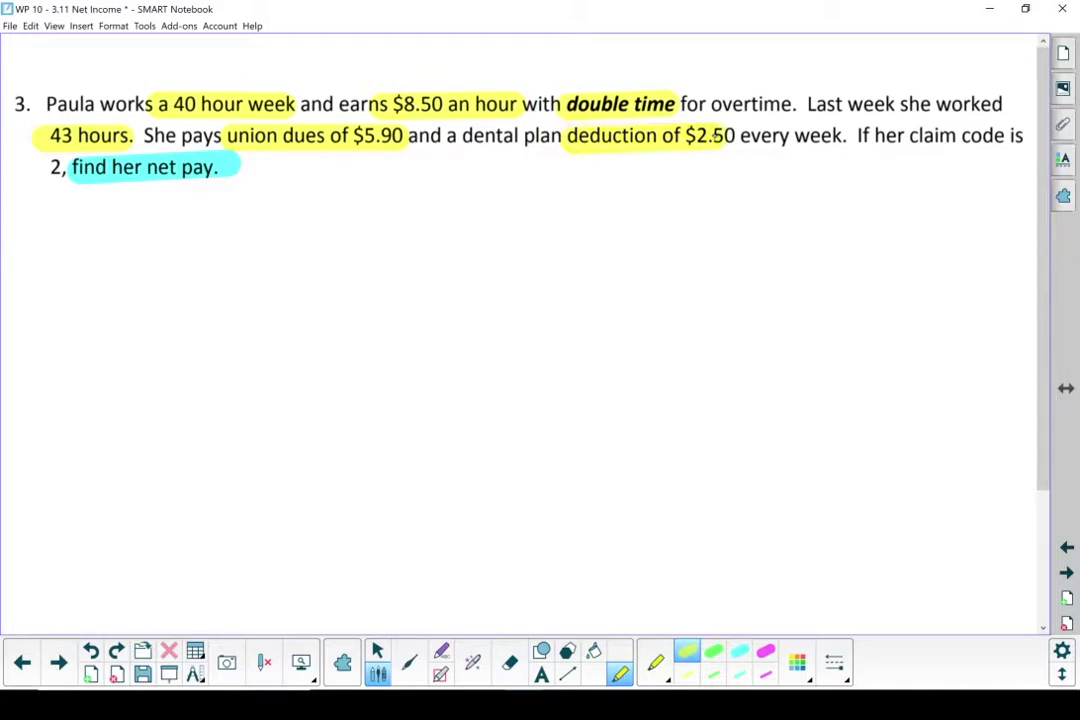
pyautogui.moveTo(42, 167); pyautogui.dragTo(63, 168)
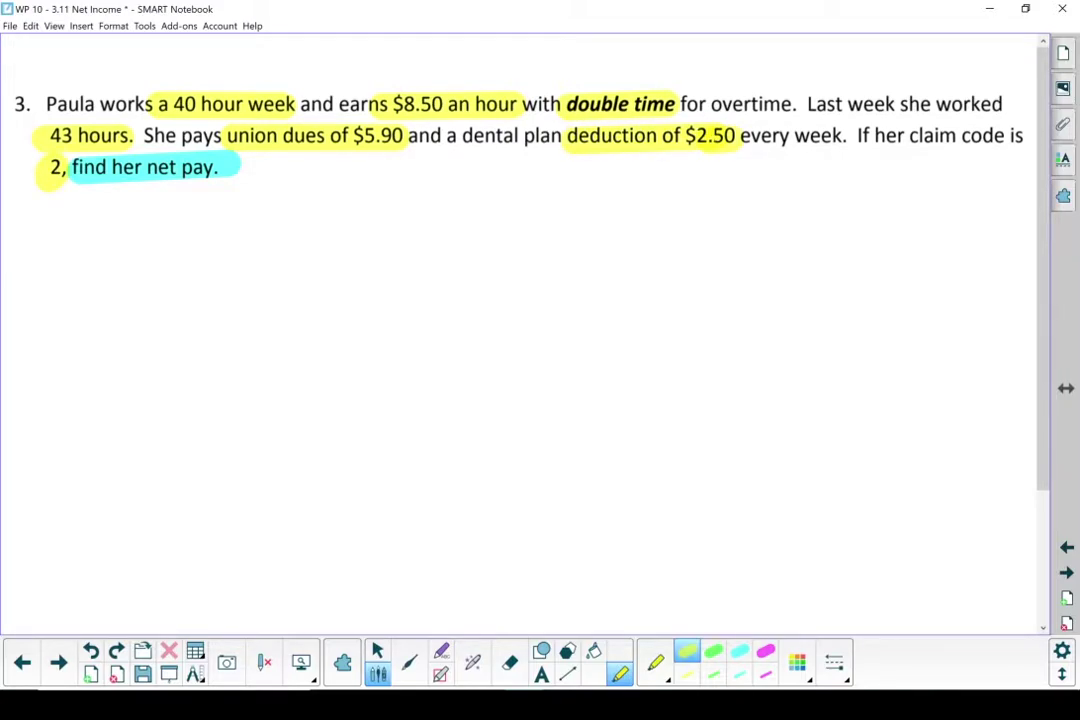
# Handwrite an underlined "Gross Pay" heading in grey below the problem text.
pyautogui.click(409, 662)
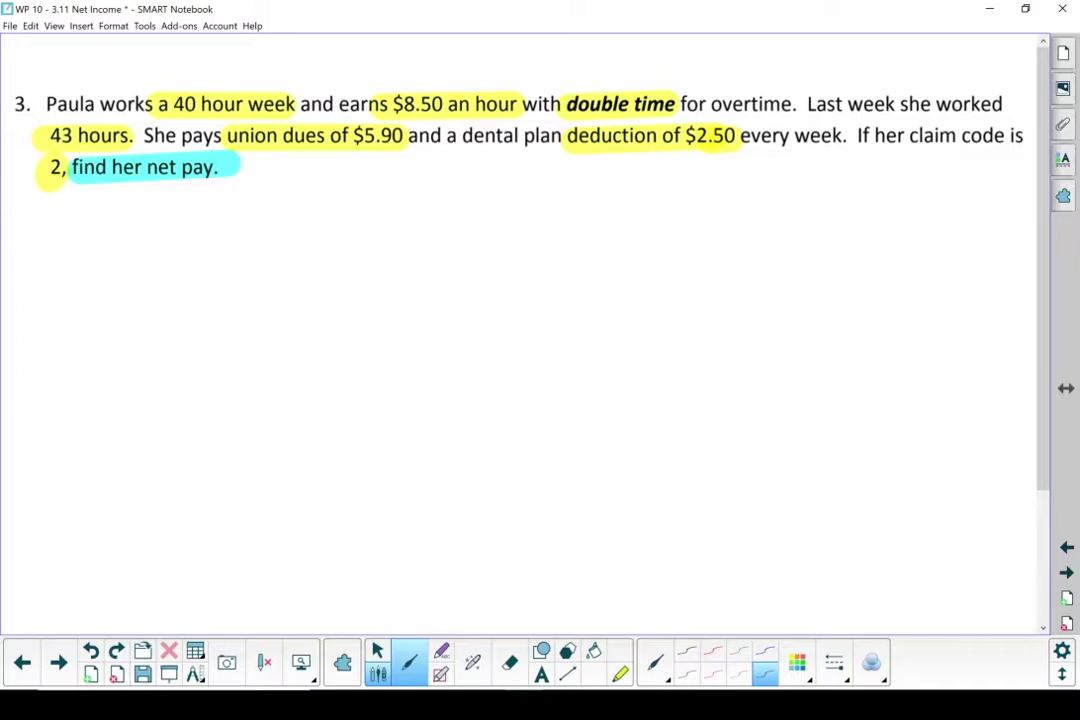
pyautogui.click(739, 674)
pyautogui.moveTo(76, 210)
pyautogui.mouseDown()
pyautogui.moveTo(66, 240)
pyautogui.moveTo(112, 240)
pyautogui.mouseUp()
pyautogui.moveTo(122, 236); pyautogui.dragTo(136, 250)
pyautogui.moveTo(170, 204); pyautogui.dragTo(172, 226)
pyautogui.moveTo(198, 222); pyautogui.dragTo(214, 248)
pyautogui.moveTo(52, 262); pyautogui.dragTo(243, 253)
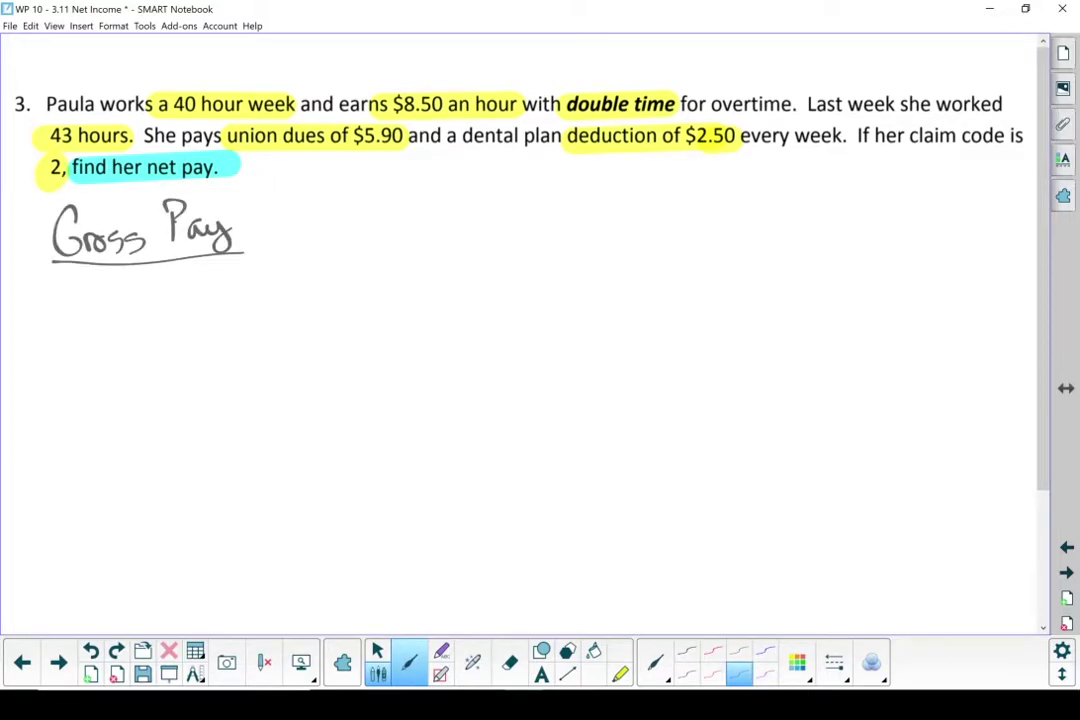
# Write the regular pay line with a grey "Regular =" label and the calculation (40h)($8.50/h) in blue.
pyautogui.moveTo(56, 276); pyautogui.dragTo(78, 312)
pyautogui.moveTo(84, 300); pyautogui.dragTo(186, 298)
pyautogui.moveTo(205, 295); pyautogui.dragTo(230, 294)
pyautogui.moveTo(205, 304); pyautogui.dragTo(288, 303)
pyautogui.moveTo(298, 280); pyautogui.dragTo(297, 281)
pyautogui.moveTo(309, 276); pyautogui.dragTo(322, 302)
pyautogui.moveTo(326, 274)
pyautogui.mouseDown()
pyautogui.moveTo(329, 308)
pyautogui.moveTo(371, 308)
pyautogui.mouseUp()
pyautogui.moveTo(398, 282); pyautogui.dragTo(424, 298)
pyautogui.moveTo(436, 284); pyautogui.dragTo(462, 302)
pyautogui.moveTo(466, 266)
pyautogui.mouseDown()
pyautogui.moveTo(470, 305)
pyautogui.moveTo(504, 284)
pyautogui.mouseUp()
# Write the regular pay result "= $340" in red at the end of its calculation.
pyautogui.click(712, 672)
pyautogui.moveTo(488, 292); pyautogui.dragTo(521, 304)
pyautogui.moveTo(530, 280)
pyautogui.mouseDown()
pyautogui.moveTo(516, 298)
pyautogui.moveTo(568, 292)
pyautogui.mouseUp()
pyautogui.moveTo(565, 276); pyautogui.dragTo(565, 302)
pyautogui.moveTo(578, 278); pyautogui.dragTo(577, 280)
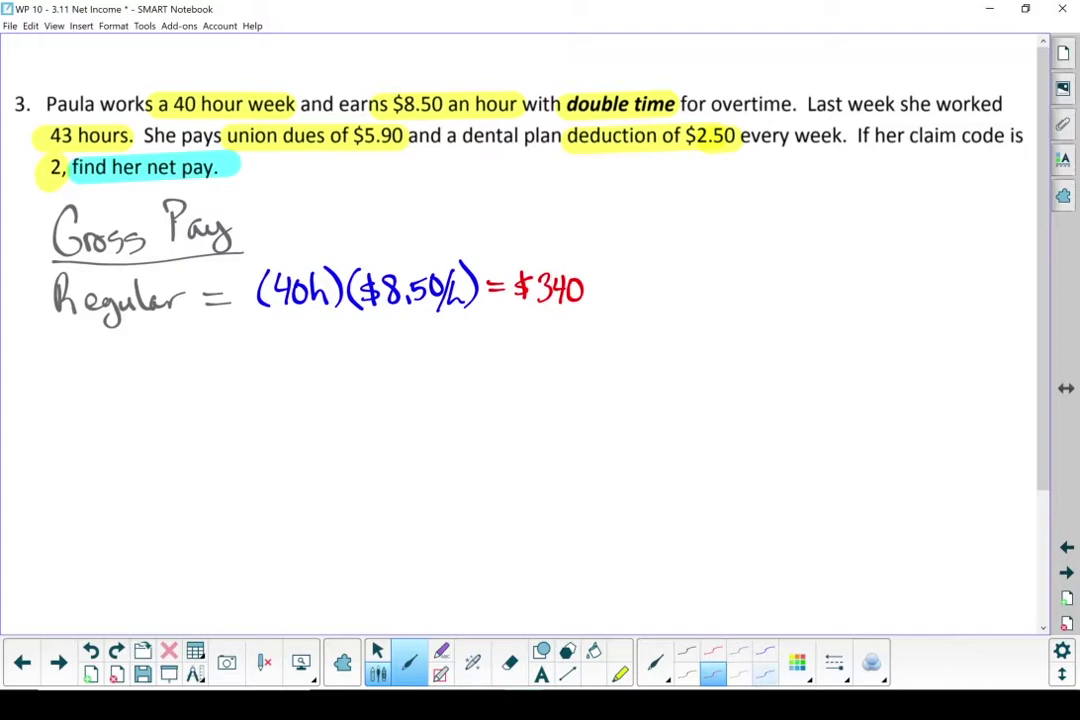
# Write the grey label "OT Rate =" beneath the regular pay line.
pyautogui.click(739, 673)
pyautogui.moveTo(80, 336); pyautogui.dragTo(82, 337)
pyautogui.moveTo(95, 338)
pyautogui.mouseDown()
pyautogui.moveTo(94, 358)
pyautogui.moveTo(156, 354)
pyautogui.mouseUp()
pyautogui.moveTo(172, 342); pyautogui.dragTo(222, 356)
# Write the overtime rate calculation ($8.50/h)(2) = $17/h in blue beside its label.
pyautogui.click(765, 673)
pyautogui.moveTo(240, 332); pyautogui.dragTo(234, 353)
pyautogui.moveTo(255, 332)
pyautogui.mouseDown()
pyautogui.moveTo(250, 350)
pyautogui.moveTo(260, 349)
pyautogui.mouseUp()
pyautogui.moveTo(272, 332)
pyautogui.mouseDown()
pyautogui.moveTo(264, 346)
pyautogui.moveTo(284, 348)
pyautogui.mouseUp()
pyautogui.moveTo(300, 330)
pyautogui.mouseDown()
pyautogui.moveTo(310, 352)
pyautogui.moveTo(330, 356)
pyautogui.mouseUp()
pyautogui.moveTo(348, 324)
pyautogui.mouseDown()
pyautogui.moveTo(343, 357)
pyautogui.moveTo(360, 330)
pyautogui.moveTo(377, 357)
pyautogui.moveTo(404, 340)
pyautogui.mouseUp()
pyautogui.click(393, 340)
pyautogui.moveTo(392, 348); pyautogui.dragTo(405, 348)
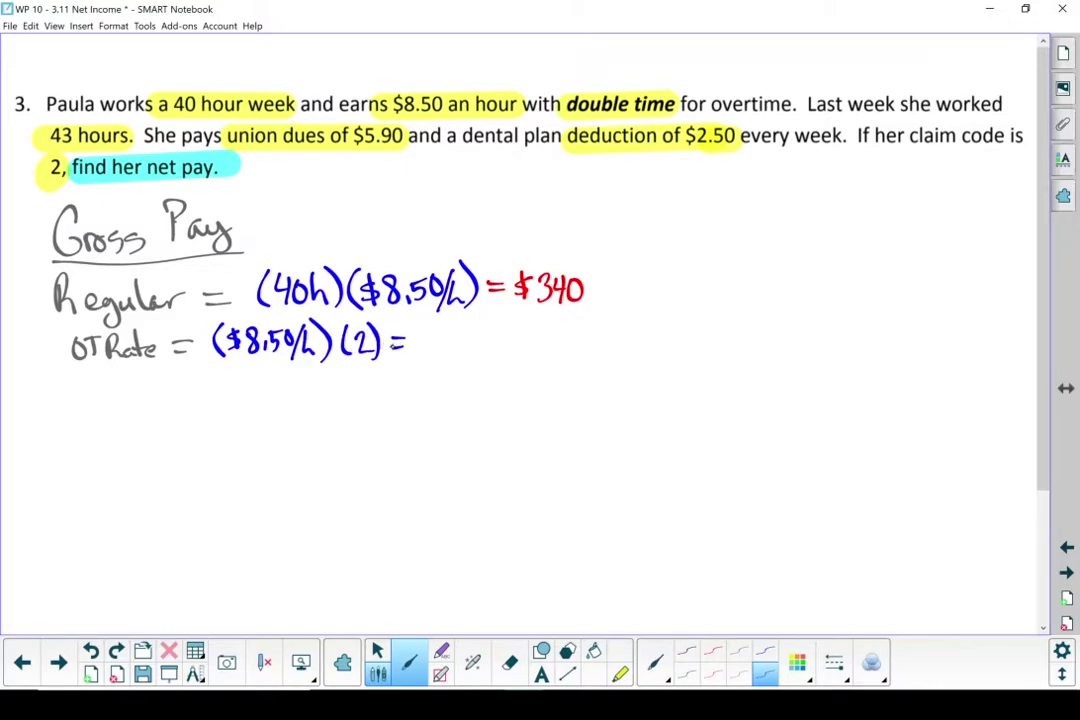
pyautogui.moveTo(416, 333)
pyautogui.mouseDown()
pyautogui.moveTo(406, 352)
pyautogui.moveTo(421, 352)
pyautogui.mouseUp()
pyautogui.moveTo(427, 333); pyautogui.dragTo(433, 352)
pyautogui.moveTo(446, 330); pyautogui.dragTo(436, 360)
pyautogui.moveTo(446, 340); pyautogui.dragTo(458, 363)
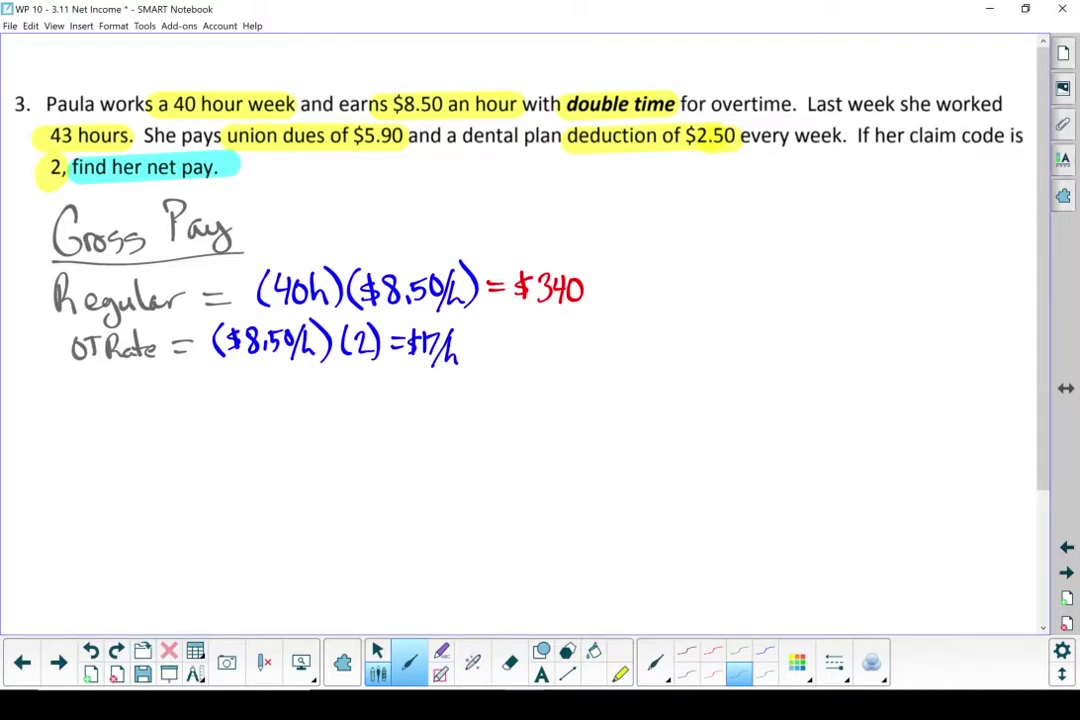
# Write the overtime pay line with a grey "OT =" label and the calculation (3h)($17/h) in blue.
pyautogui.moveTo(92, 381); pyautogui.dragTo(88, 383)
pyautogui.moveTo(113, 380)
pyautogui.mouseDown()
pyautogui.moveTo(113, 408)
pyautogui.moveTo(127, 379)
pyautogui.mouseUp()
pyautogui.moveTo(170, 390); pyautogui.dragTo(190, 390)
pyautogui.moveTo(170, 401); pyautogui.dragTo(190, 401)
pyautogui.moveTo(240, 373)
pyautogui.mouseDown()
pyautogui.moveTo(234, 404)
pyautogui.moveTo(287, 398)
pyautogui.mouseUp()
pyautogui.moveTo(292, 374)
pyautogui.mouseDown()
pyautogui.moveTo(294, 402)
pyautogui.moveTo(337, 401)
pyautogui.mouseUp()
pyautogui.moveTo(362, 380)
pyautogui.mouseDown()
pyautogui.moveTo(372, 404)
pyautogui.moveTo(392, 378)
pyautogui.mouseUp()
pyautogui.moveTo(395, 375); pyautogui.dragTo(414, 406)
# Write the overtime result "= $51" in red and rule a sum line beneath it.
pyautogui.click(712, 673)
pyautogui.moveTo(478, 385); pyautogui.dragTo(497, 385)
pyautogui.moveTo(478, 397); pyautogui.dragTo(523, 404)
pyautogui.moveTo(545, 373); pyautogui.dragTo(537, 398)
pyautogui.moveTo(547, 372); pyautogui.dragTo(562, 371)
pyautogui.moveTo(572, 366); pyautogui.dragTo(572, 400)
pyautogui.moveTo(500, 408); pyautogui.dragTo(600, 406)
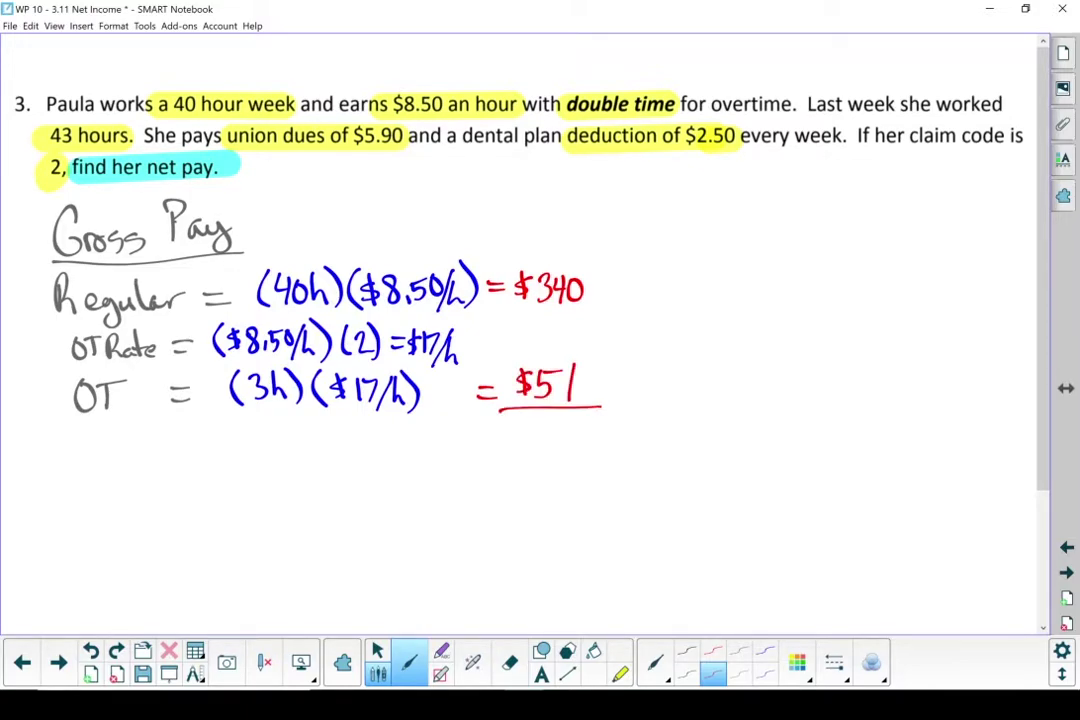
# Write the gross pay sum $391 in red below the line and box it with the yellow highlighter.
pyautogui.moveTo(503, 426); pyautogui.dragTo(488, 444)
pyautogui.moveTo(497, 420)
pyautogui.mouseDown()
pyautogui.moveTo(497, 450)
pyautogui.moveTo(514, 449)
pyautogui.mouseUp()
pyautogui.moveTo(542, 428); pyautogui.dragTo(541, 451)
pyautogui.moveTo(553, 423); pyautogui.dragTo(553, 453)
pyautogui.click(620, 674)
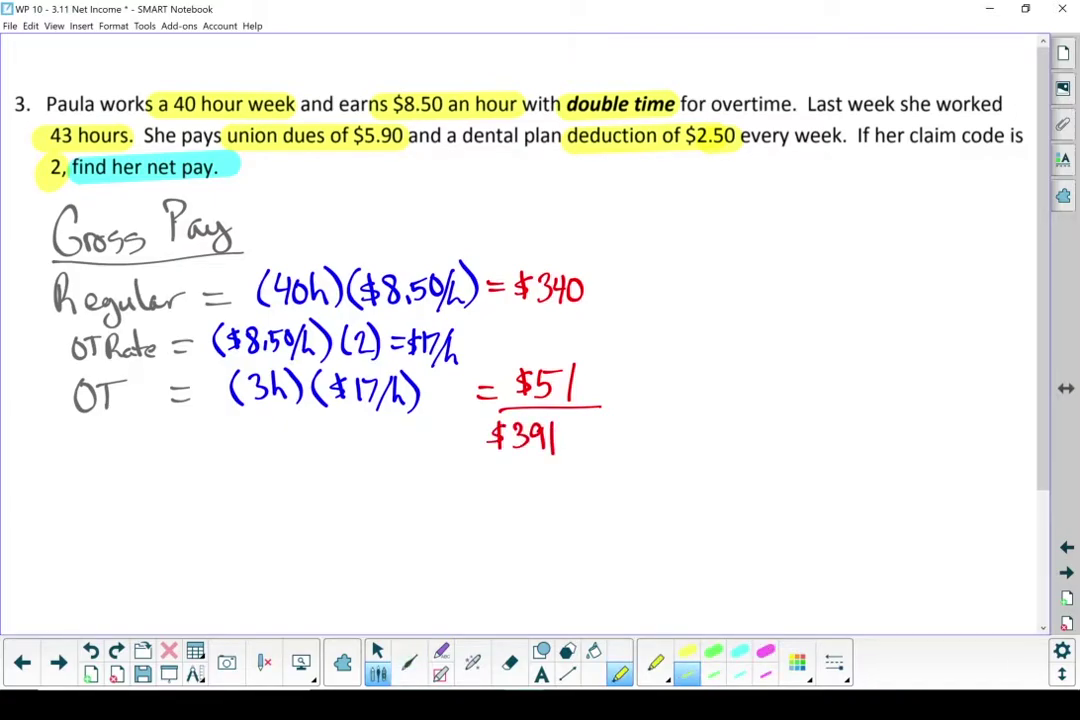
pyautogui.moveTo(476, 418); pyautogui.dragTo(477, 462)
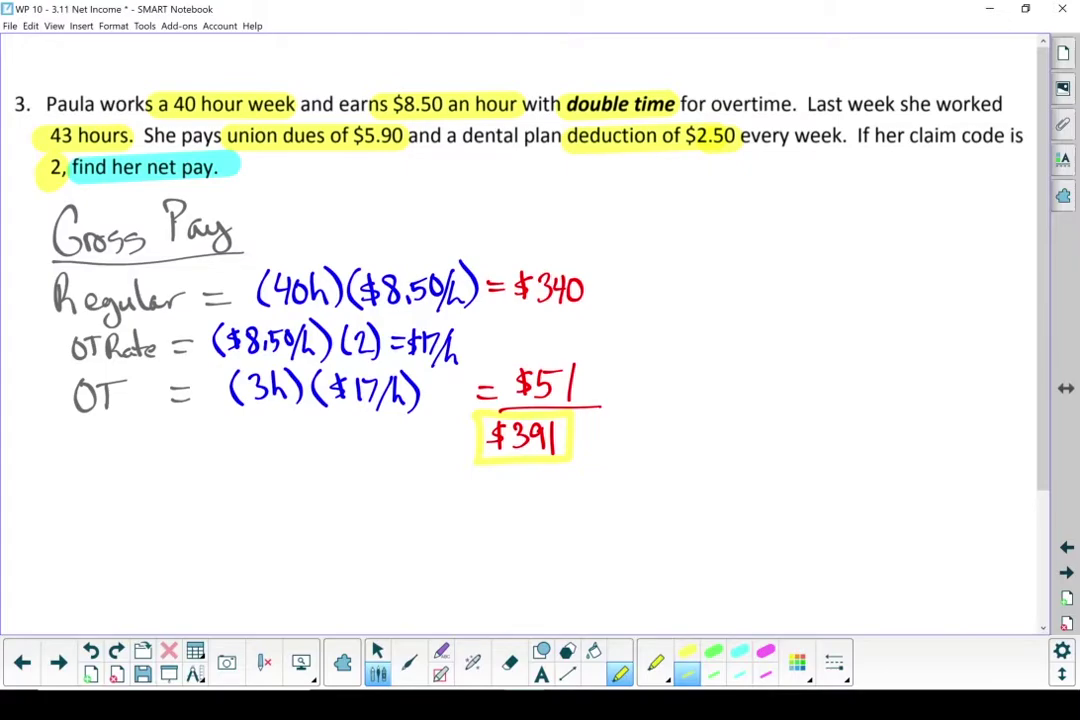
# Write an underlined "Deductions" heading in grey with the labels CPP, EI, Fed IT, Prov IT, Union Dues and Dental listed below.
pyautogui.click(409, 662)
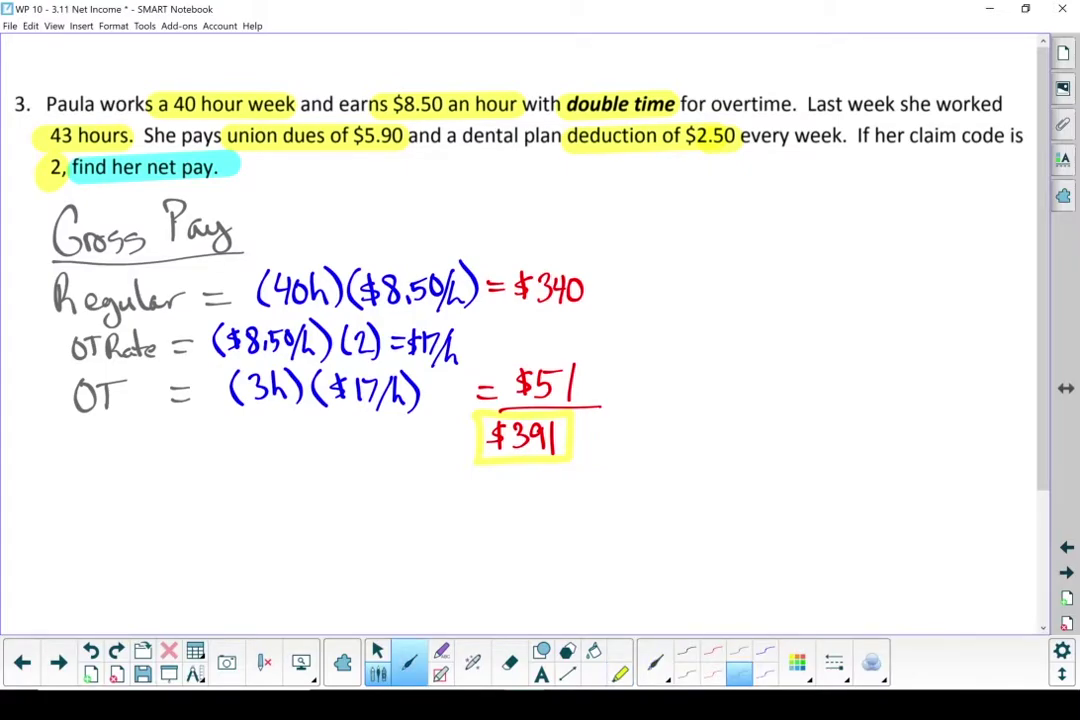
pyautogui.moveTo(668, 165)
pyautogui.mouseDown()
pyautogui.moveTo(812, 178)
pyautogui.moveTo(682, 238)
pyautogui.moveTo(670, 315)
pyautogui.moveTo(740, 330)
pyautogui.moveTo(665, 368)
pyautogui.moveTo(780, 383)
pyautogui.moveTo(757, 422)
pyautogui.moveTo(800, 420)
pyautogui.moveTo(757, 463)
pyautogui.moveTo(797, 471)
pyautogui.mouseUp()
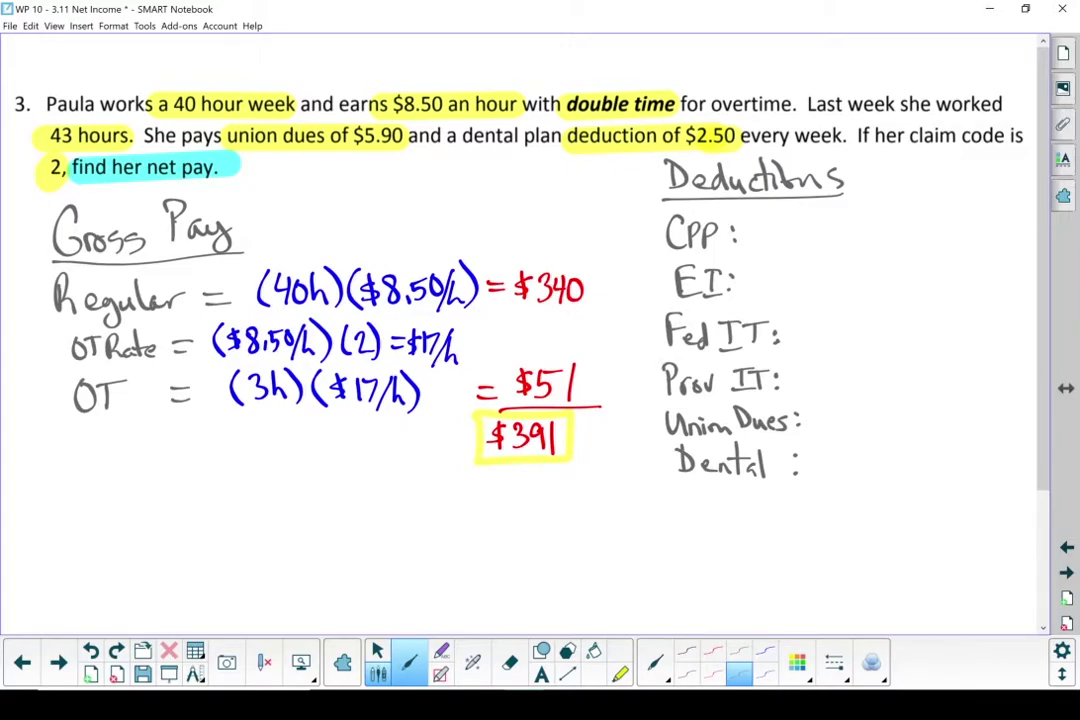
# Fill in the CPP, EI and Fed IT deductions in blue as $16.02, $6.76 and $20.50.
pyautogui.click(765, 674)
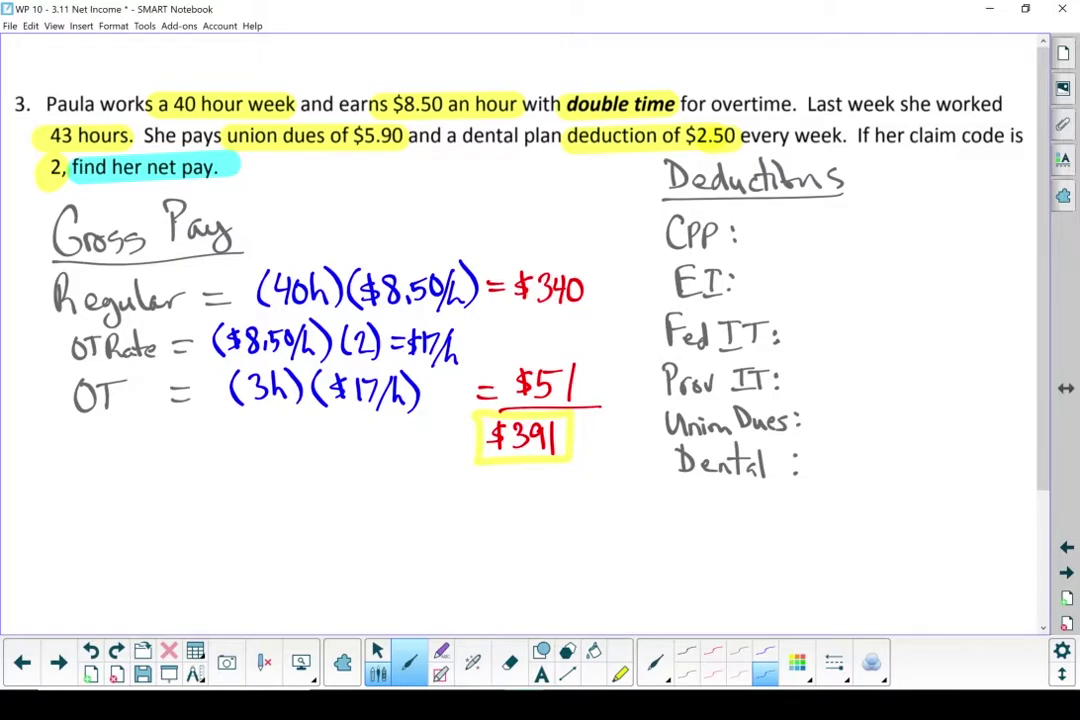
pyautogui.moveTo(820, 222); pyautogui.dragTo(806, 240)
pyautogui.moveTo(846, 218)
pyautogui.mouseDown()
pyautogui.moveTo(838, 236)
pyautogui.moveTo(896, 240)
pyautogui.mouseUp()
pyautogui.moveTo(824, 274)
pyautogui.mouseDown()
pyautogui.moveTo(809, 290)
pyautogui.moveTo(838, 285)
pyautogui.mouseUp()
pyautogui.moveTo(890, 269); pyautogui.dragTo(882, 289)
pyautogui.moveTo(825, 321); pyautogui.dragTo(811, 338)
pyautogui.moveTo(834, 326); pyautogui.dragTo(912, 342)
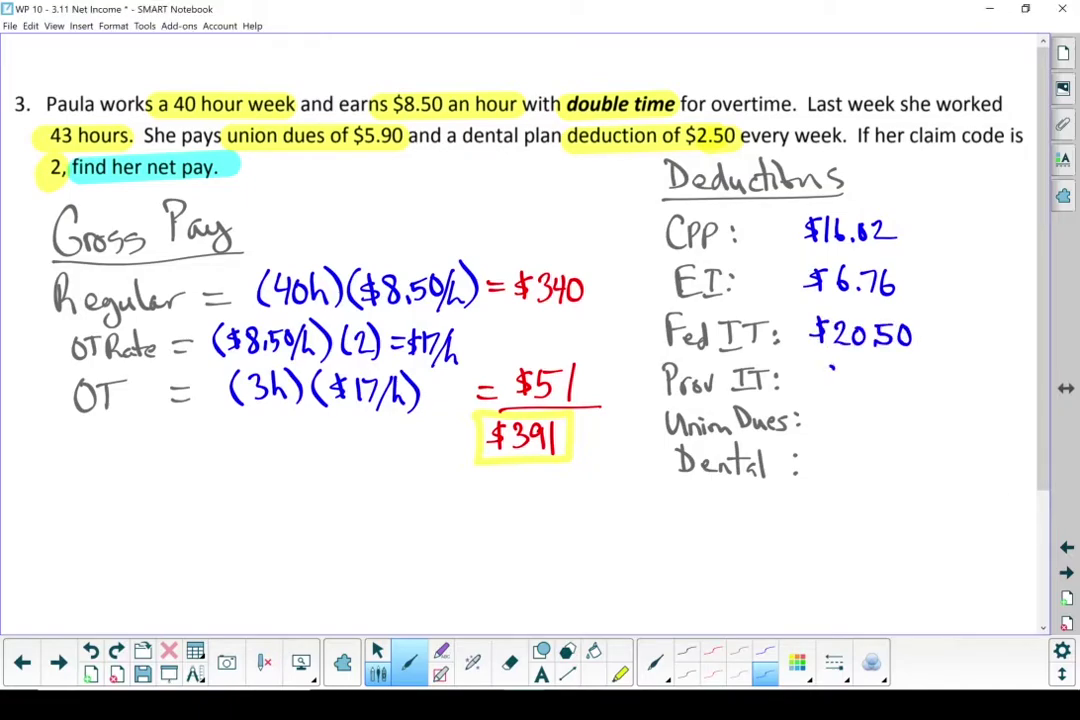
# Fill in the Prov IT, Union Dues and Dental deductions in blue as $2.95, $5.90 and $2.50.
pyautogui.moveTo(822, 365)
pyautogui.mouseDown()
pyautogui.moveTo(850, 390)
pyautogui.moveTo(905, 390)
pyautogui.mouseUp()
pyautogui.moveTo(829, 408); pyautogui.dragTo(842, 430)
pyautogui.moveTo(846, 408)
pyautogui.mouseDown()
pyautogui.moveTo(862, 428)
pyautogui.moveTo(905, 430)
pyautogui.mouseUp()
pyautogui.moveTo(822, 448)
pyautogui.mouseDown()
pyautogui.moveTo(842, 478)
pyautogui.moveTo(910, 475)
pyautogui.mouseUp()
# Rule a red sum line under the deduction amounts and write "Total =" in red below it.
pyautogui.click(712, 677)
pyautogui.moveTo(816, 488); pyautogui.dragTo(926, 483)
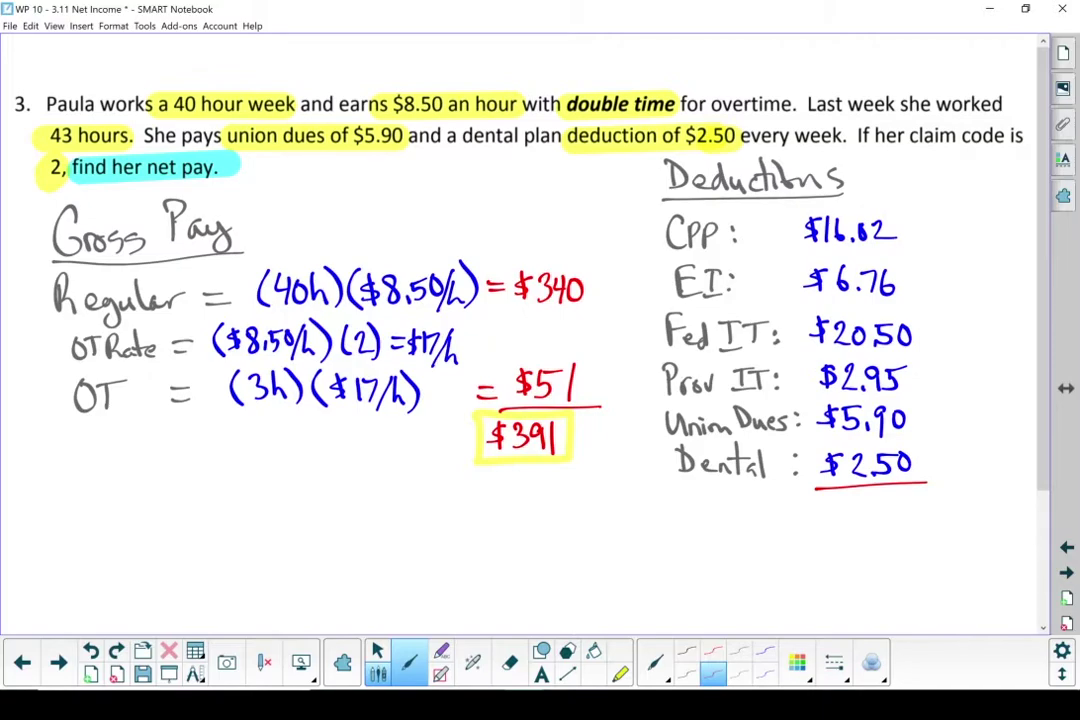
pyautogui.moveTo(726, 505); pyautogui.dragTo(758, 502)
pyautogui.moveTo(742, 505); pyautogui.dragTo(745, 532)
pyautogui.moveTo(756, 515); pyautogui.dragTo(758, 530)
pyautogui.moveTo(767, 500)
pyautogui.mouseDown()
pyautogui.moveTo(770, 530)
pyautogui.moveTo(784, 530)
pyautogui.mouseUp()
pyautogui.moveTo(789, 500); pyautogui.dragTo(793, 530)
pyautogui.moveTo(806, 515); pyautogui.dragTo(820, 515)
pyautogui.moveTo(806, 525); pyautogui.dragTo(820, 524)
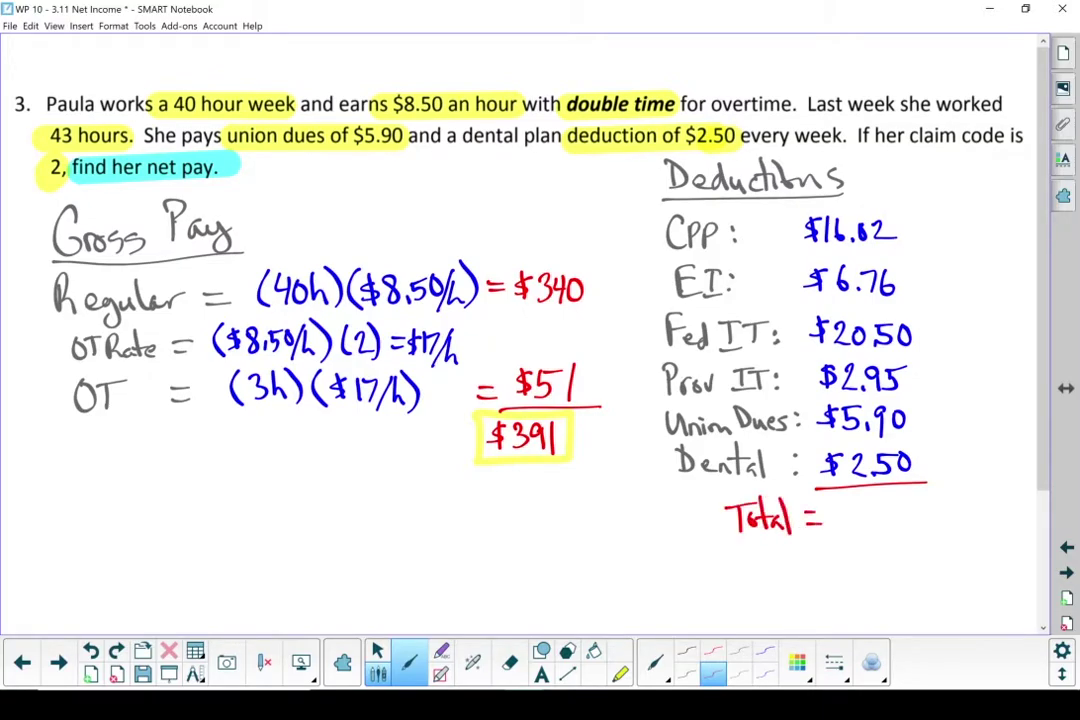
# Write $54.63 in red as the total of the deductions.
pyautogui.moveTo(857, 503); pyautogui.dragTo(840, 524)
pyautogui.moveTo(849, 495)
pyautogui.mouseDown()
pyautogui.moveTo(848, 530)
pyautogui.moveTo(862, 522)
pyautogui.mouseUp()
pyautogui.moveTo(890, 500); pyautogui.dragTo(896, 525)
pyautogui.moveTo(904, 522); pyautogui.dragTo(914, 520)
pyautogui.moveTo(930, 502); pyautogui.dragTo(932, 524)
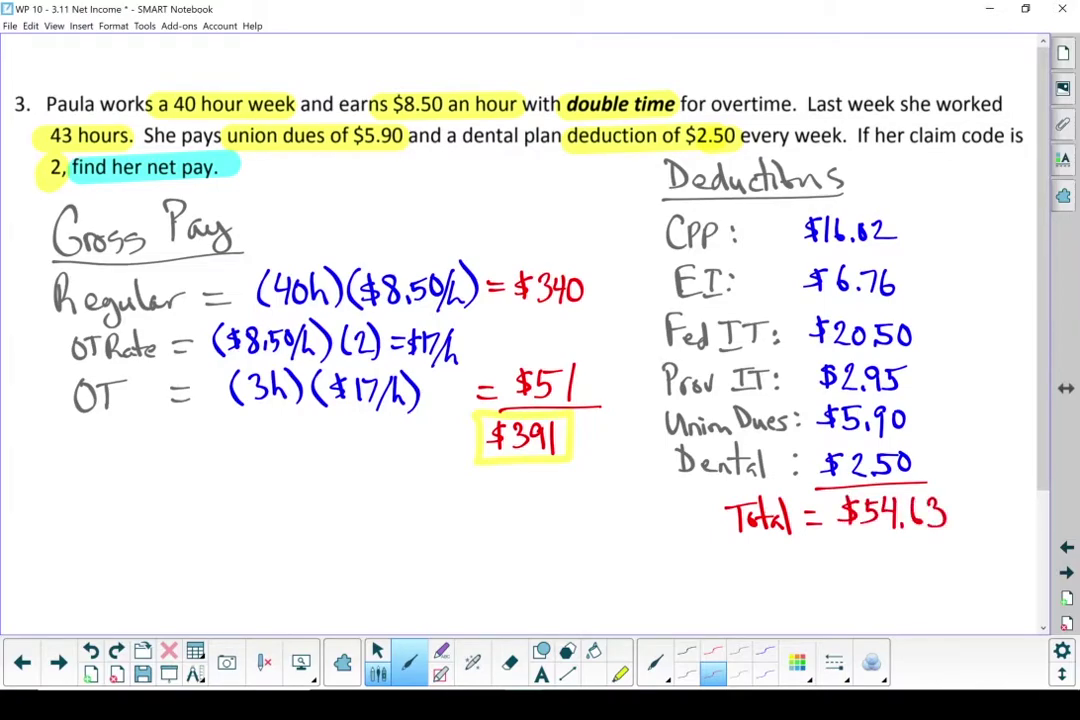
# Write an underlined "Net Pay" heading in black below the gross pay work.
pyautogui.click(686, 674)
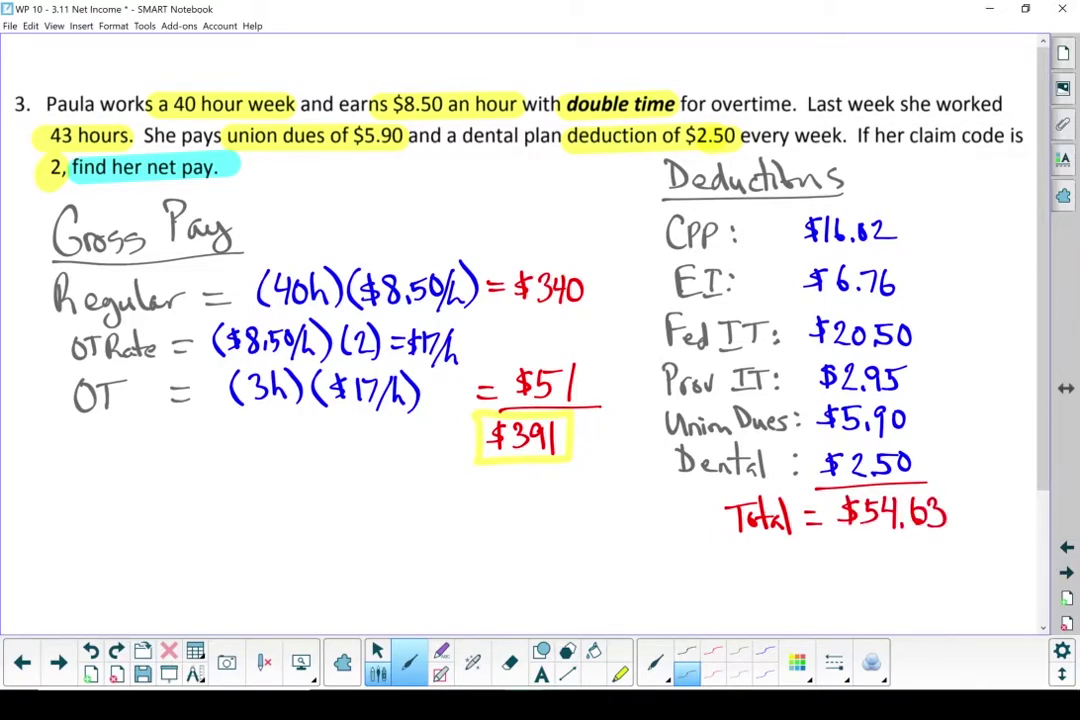
pyautogui.moveTo(53, 477); pyautogui.dragTo(73, 476)
pyautogui.moveTo(78, 496); pyautogui.dragTo(93, 502)
pyautogui.moveTo(102, 475); pyautogui.dragTo(105, 505)
pyautogui.moveTo(130, 508)
pyautogui.mouseDown()
pyautogui.moveTo(145, 485)
pyautogui.moveTo(170, 500)
pyautogui.mouseUp()
pyautogui.moveTo(178, 488); pyautogui.dragTo(185, 515)
pyautogui.moveTo(52, 520); pyautogui.dragTo(198, 506)
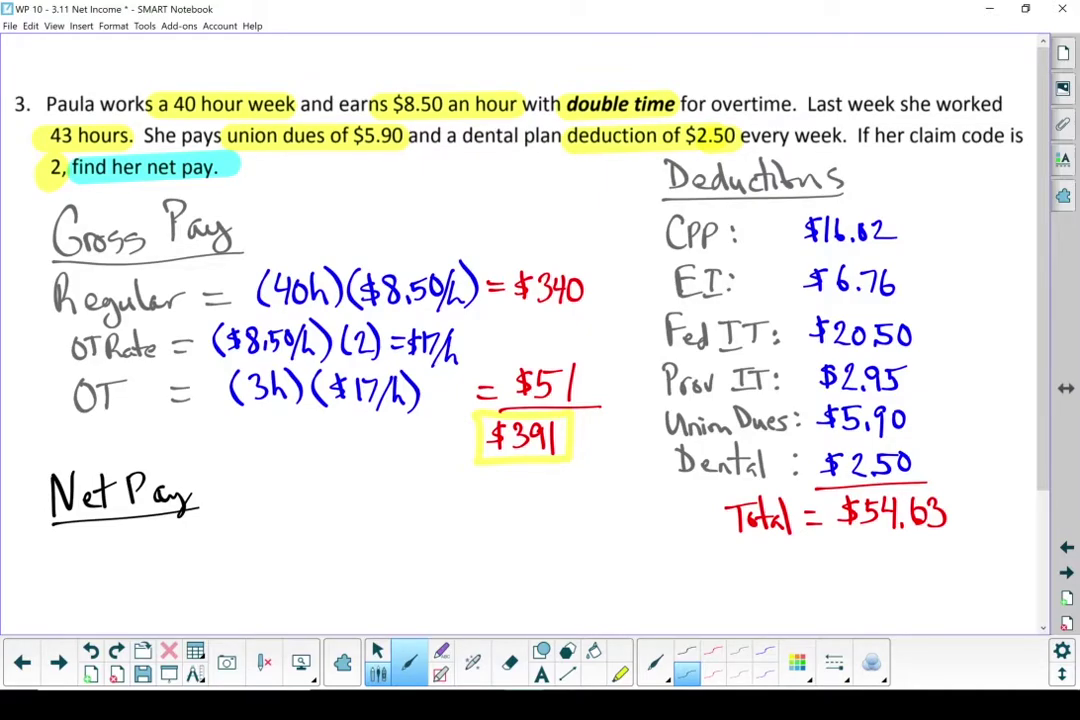
# Write the net pay calculation $391 − $54.63 in black with the result = $336.37 in red.
pyautogui.moveTo(158, 550)
pyautogui.mouseDown()
pyautogui.moveTo(150, 588)
pyautogui.moveTo(335, 568)
pyautogui.moveTo(452, 582)
pyautogui.mouseUp()
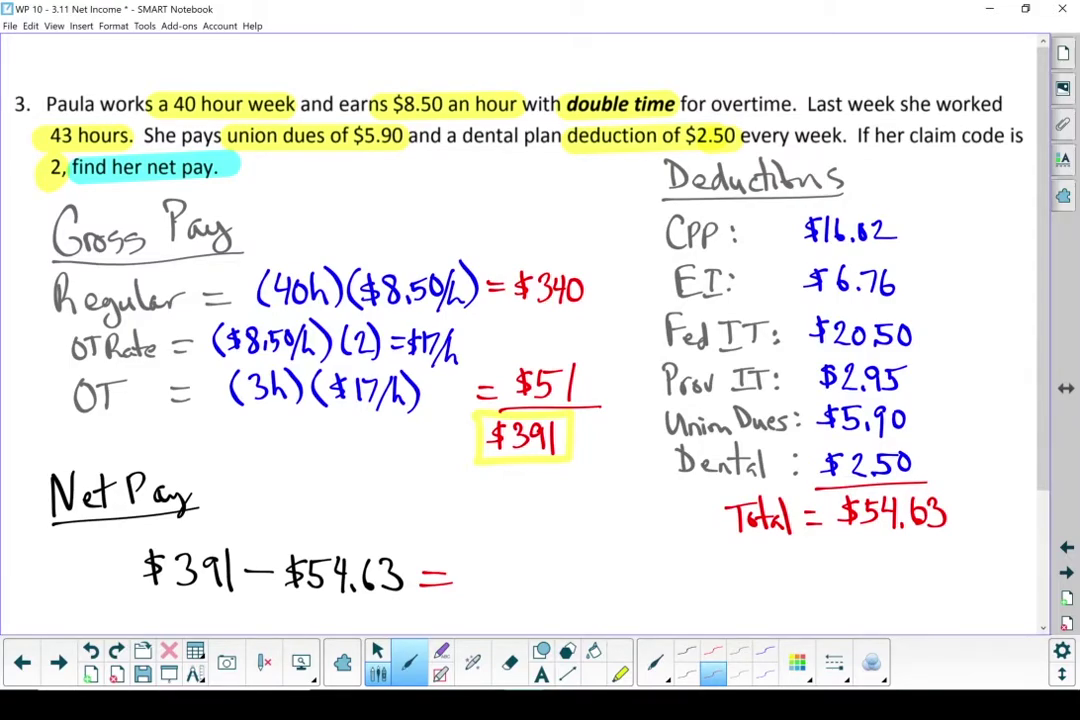
pyautogui.moveTo(491, 566); pyautogui.dragTo(477, 590)
pyautogui.moveTo(500, 566)
pyautogui.mouseDown()
pyautogui.moveTo(501, 590)
pyautogui.moveTo(523, 590)
pyautogui.mouseUp()
pyautogui.moveTo(555, 566); pyautogui.dragTo(548, 582)
pyautogui.moveTo(581, 569); pyautogui.dragTo(606, 595)
# Highlight the $336.37 answer in yellow and start a grey label beginning with "N" beneath it.
pyautogui.click(620, 674)
pyautogui.moveTo(478, 595)
pyautogui.mouseDown()
pyautogui.moveTo(625, 591)
pyautogui.moveTo(605, 560)
pyautogui.moveTo(470, 592)
pyautogui.moveTo(525, 605)
pyautogui.mouseUp()
pyautogui.click(409, 662)
pyautogui.click(740, 673)
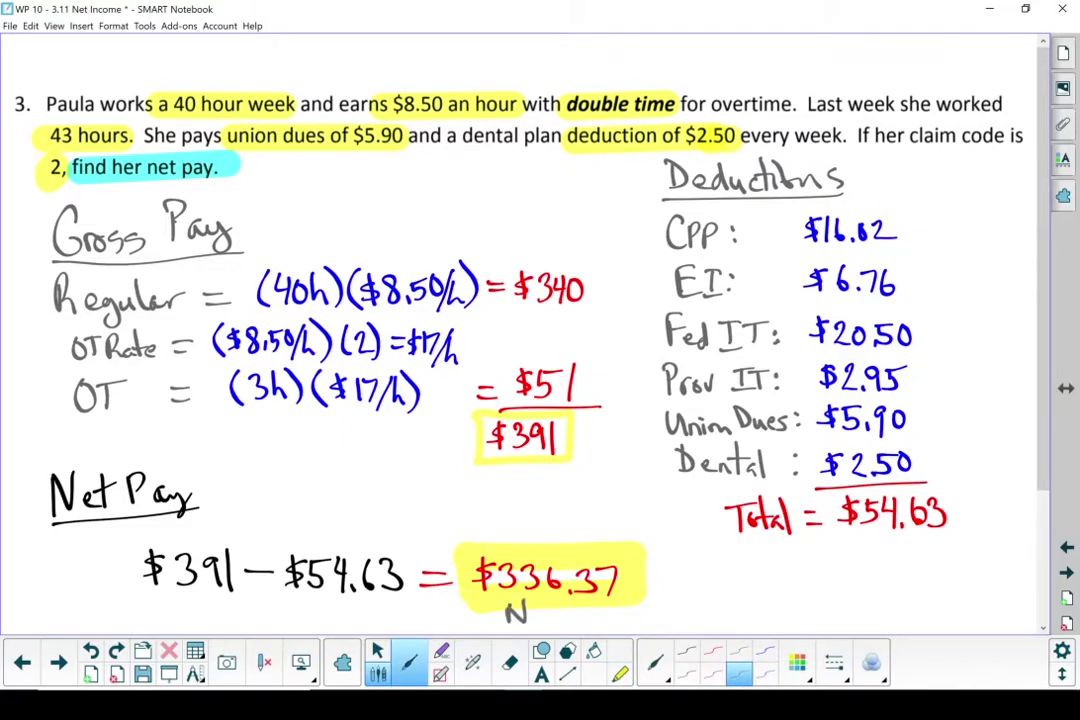
# Go to problem 5 and highlight "net weekly pay" in blue and the hours, rates, claim code and deductions in yellow.
pyautogui.click(1067, 573)
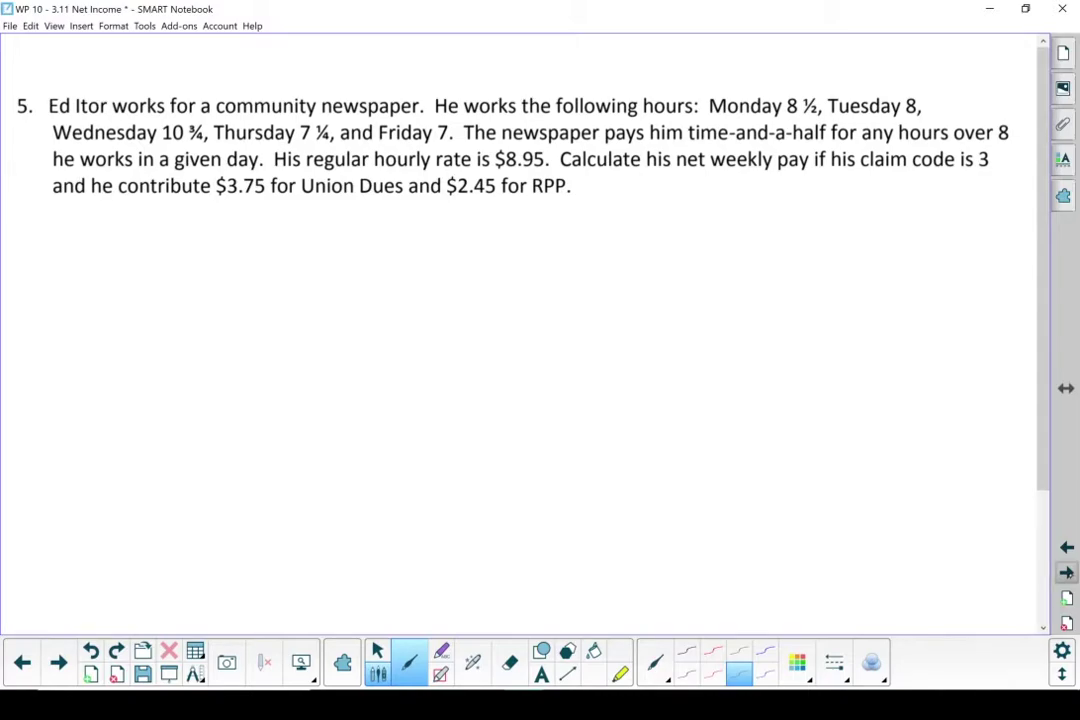
pyautogui.click(620, 674)
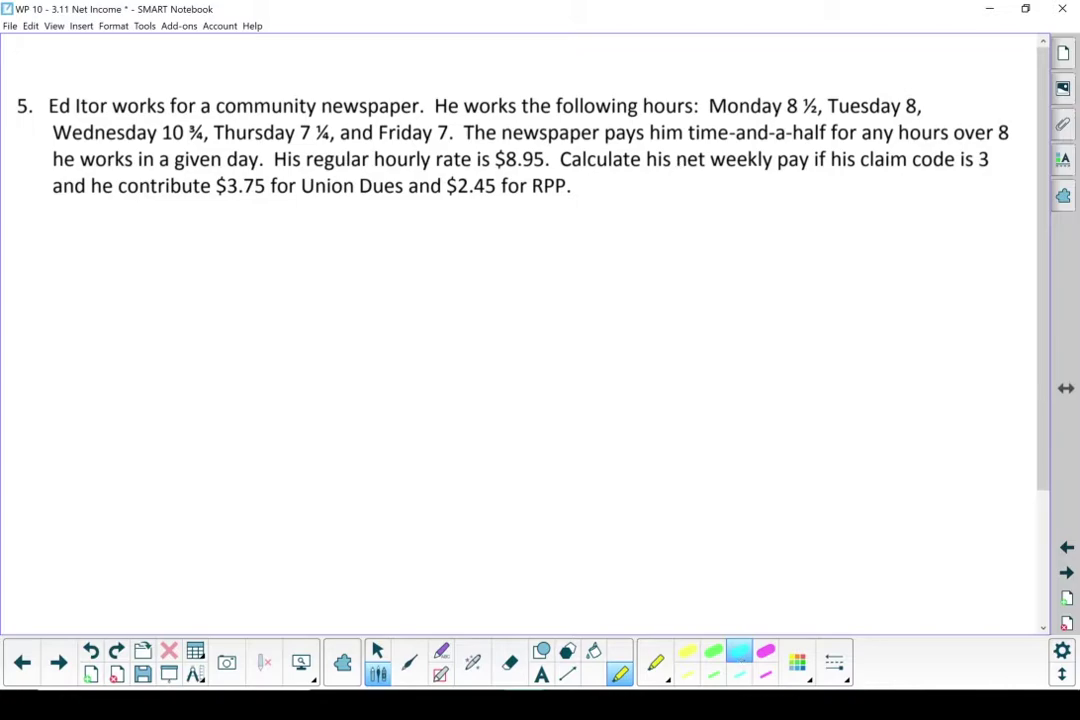
pyautogui.moveTo(674, 160); pyautogui.dragTo(808, 160)
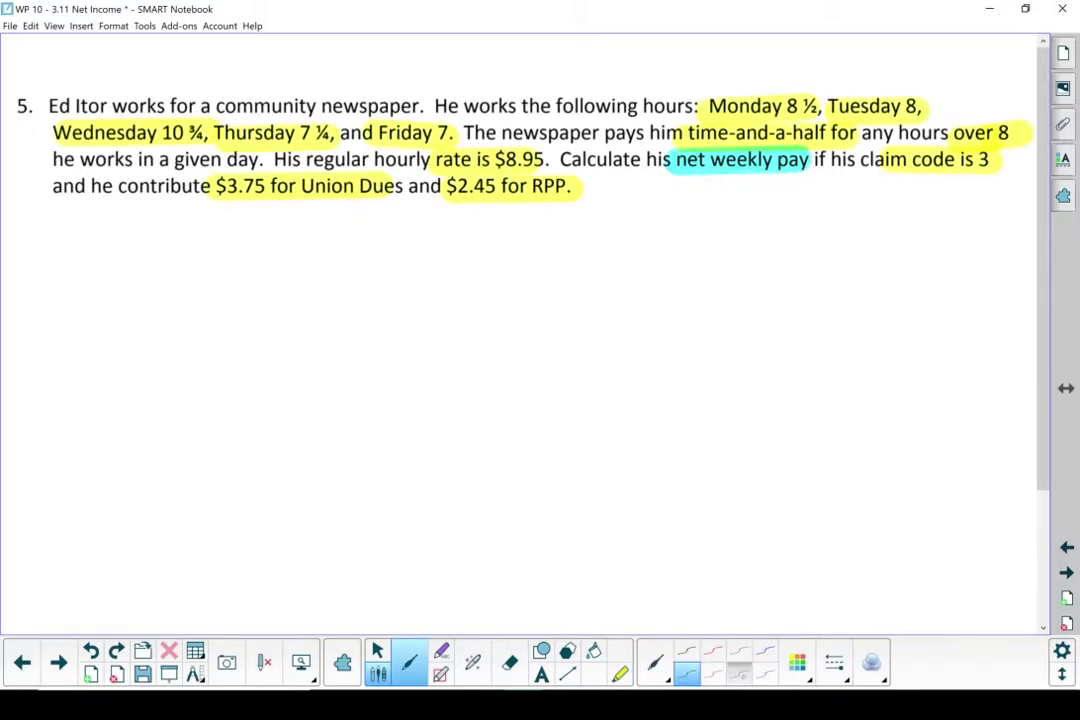
# Handwrite an underlined "Gross Pay" heading in grey below the text of problem 5.
pyautogui.click(742, 676)
pyautogui.moveTo(44, 208); pyautogui.dragTo(184, 262)
pyautogui.moveTo(30, 258); pyautogui.dragTo(188, 255)
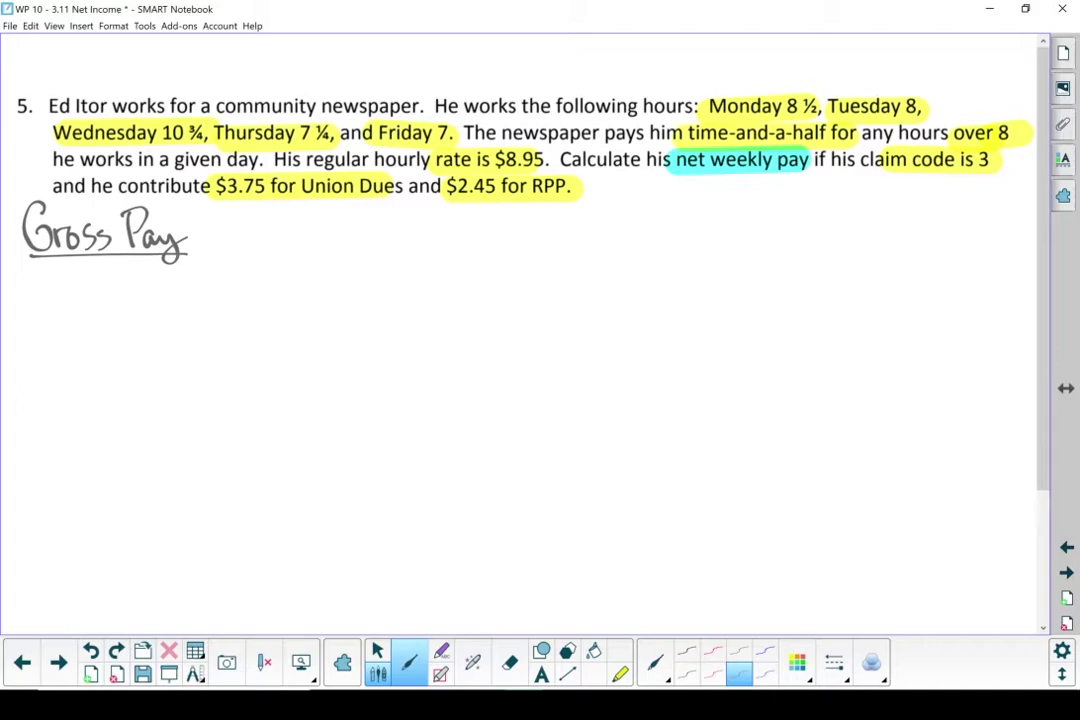
# Draw a grey hours table with rows Mon, Tues, Wed, Thurs and Fri and columns Reg (h) and OT (h).
pyautogui.moveTo(22, 305); pyautogui.dragTo(88, 358)
pyautogui.moveTo(26, 390)
pyautogui.mouseDown()
pyautogui.moveTo(92, 440)
pyautogui.moveTo(71, 465)
pyautogui.mouseUp()
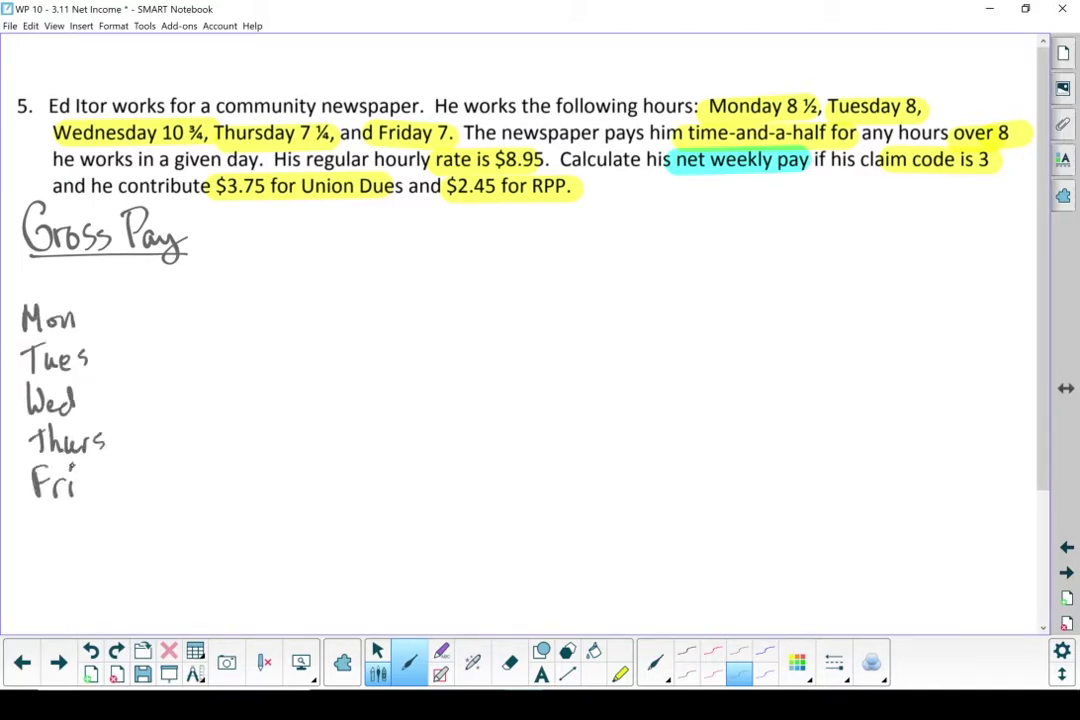
pyautogui.moveTo(122, 265)
pyautogui.mouseDown()
pyautogui.moveTo(125, 490)
pyautogui.moveTo(190, 280)
pyautogui.moveTo(234, 502)
pyautogui.mouseUp()
pyautogui.moveTo(242, 270)
pyautogui.mouseDown()
pyautogui.moveTo(304, 262)
pyautogui.moveTo(312, 290)
pyautogui.mouseUp()
pyautogui.moveTo(329, 248); pyautogui.dragTo(329, 500)
# Write blue table hours: Monday 8 regular and 0.5 overtime, Tuesday 8 regular, Wednesday 8 regular and 2.75 overtime.
pyautogui.moveTo(165, 302)
pyautogui.mouseDown()
pyautogui.moveTo(157, 311)
pyautogui.moveTo(163, 303)
pyautogui.mouseUp()
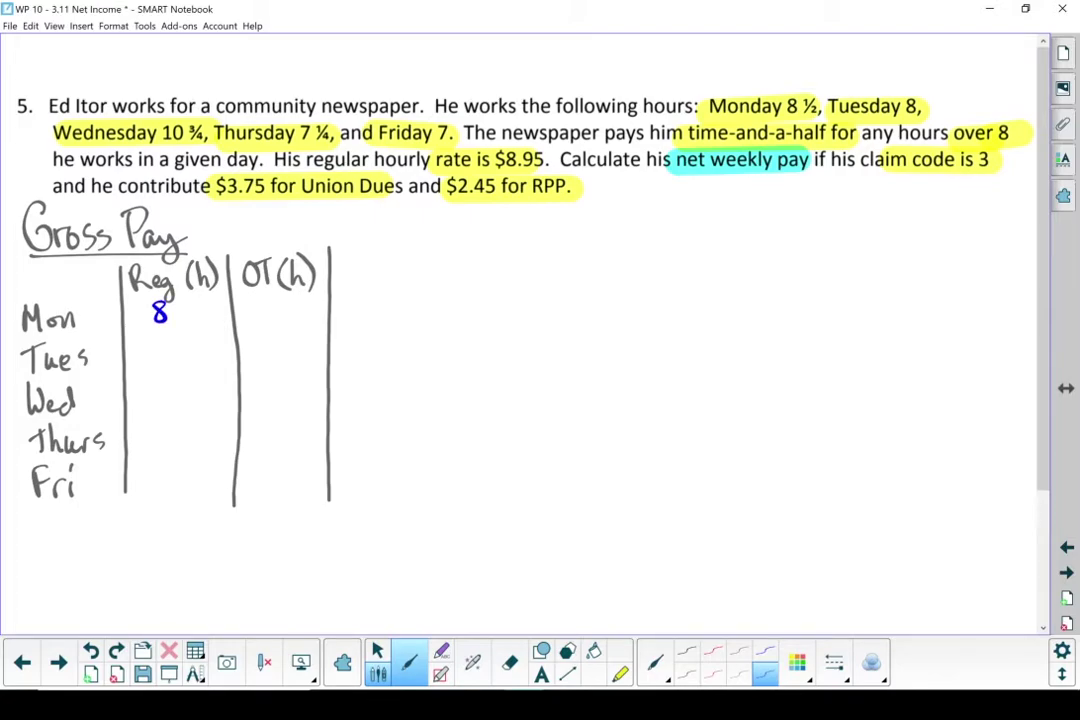
pyautogui.click(267, 318)
pyautogui.moveTo(255, 302); pyautogui.dragTo(276, 320)
pyautogui.moveTo(282, 301); pyautogui.dragTo(289, 298)
pyautogui.moveTo(172, 340); pyautogui.dragTo(168, 341)
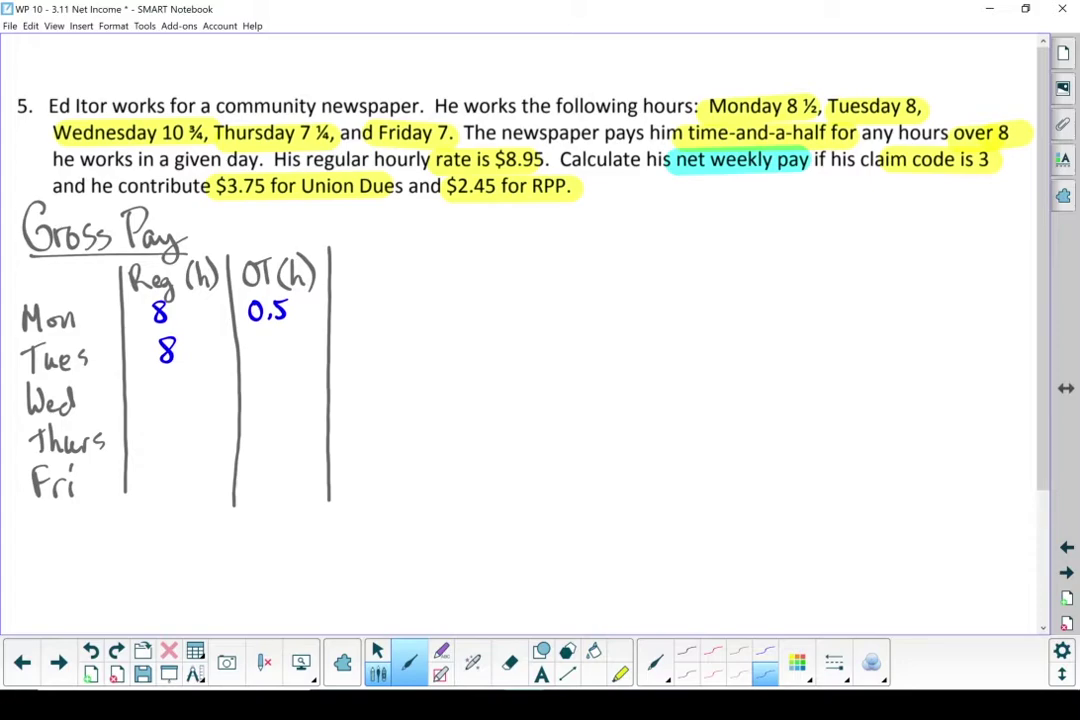
pyautogui.moveTo(173, 377)
pyautogui.mouseDown()
pyautogui.moveTo(165, 393)
pyautogui.moveTo(171, 377)
pyautogui.mouseUp()
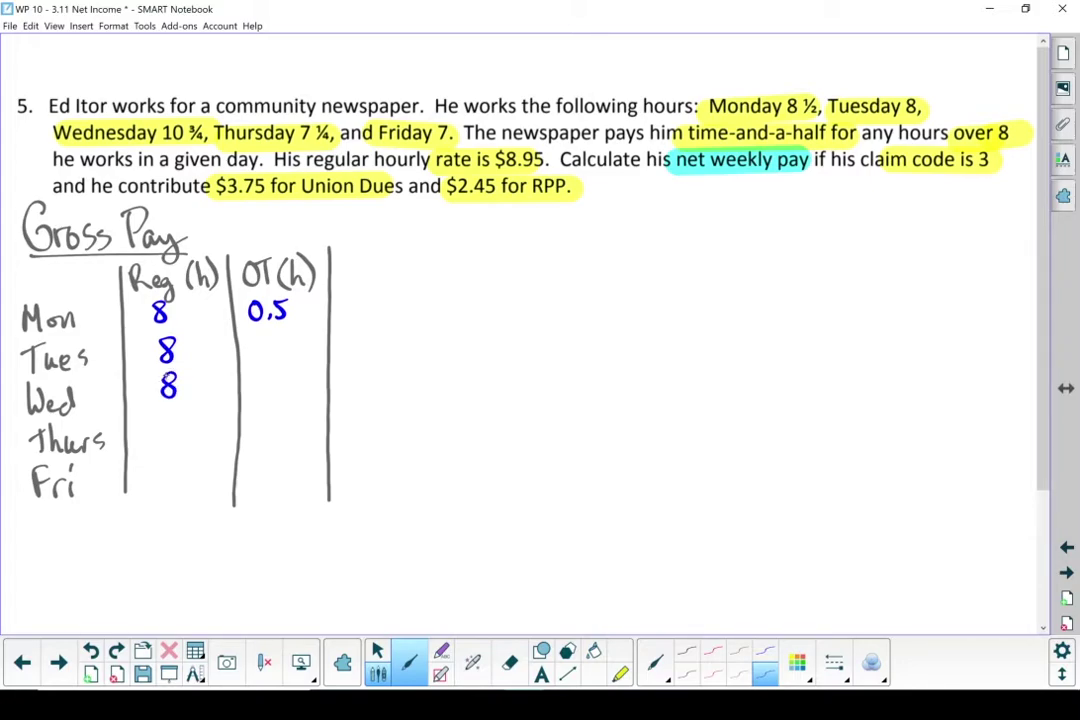
pyautogui.moveTo(251, 373)
pyautogui.mouseDown()
pyautogui.moveTo(263, 390)
pyautogui.moveTo(283, 369)
pyautogui.moveTo(273, 392)
pyautogui.mouseUp()
pyautogui.click(266, 389)
pyautogui.moveTo(292, 370)
pyautogui.mouseDown()
pyautogui.moveTo(288, 391)
pyautogui.moveTo(305, 367)
pyautogui.mouseUp()
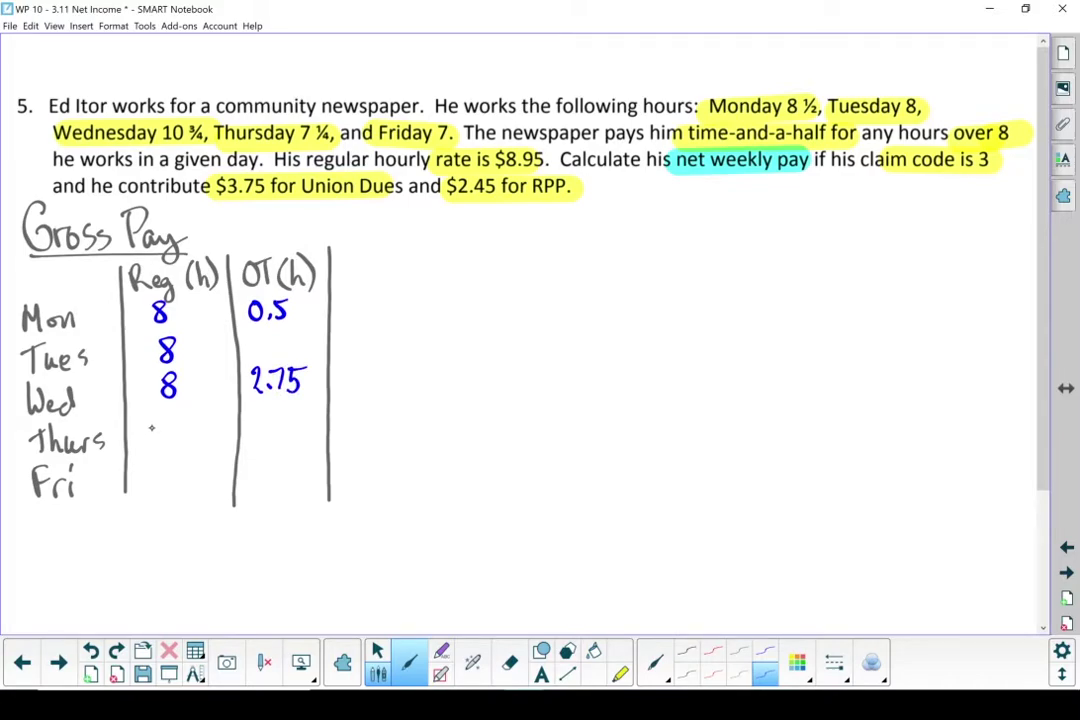
# Write 7.25 regular hours for Thursday and 7 for Friday in blue, and rule red lines under both hour columns.
pyautogui.moveTo(148, 428)
pyautogui.mouseDown()
pyautogui.moveTo(162, 427)
pyautogui.moveTo(152, 450)
pyautogui.moveTo(191, 450)
pyautogui.mouseUp()
pyautogui.click(167, 447)
pyautogui.moveTo(194, 427); pyautogui.dragTo(207, 426)
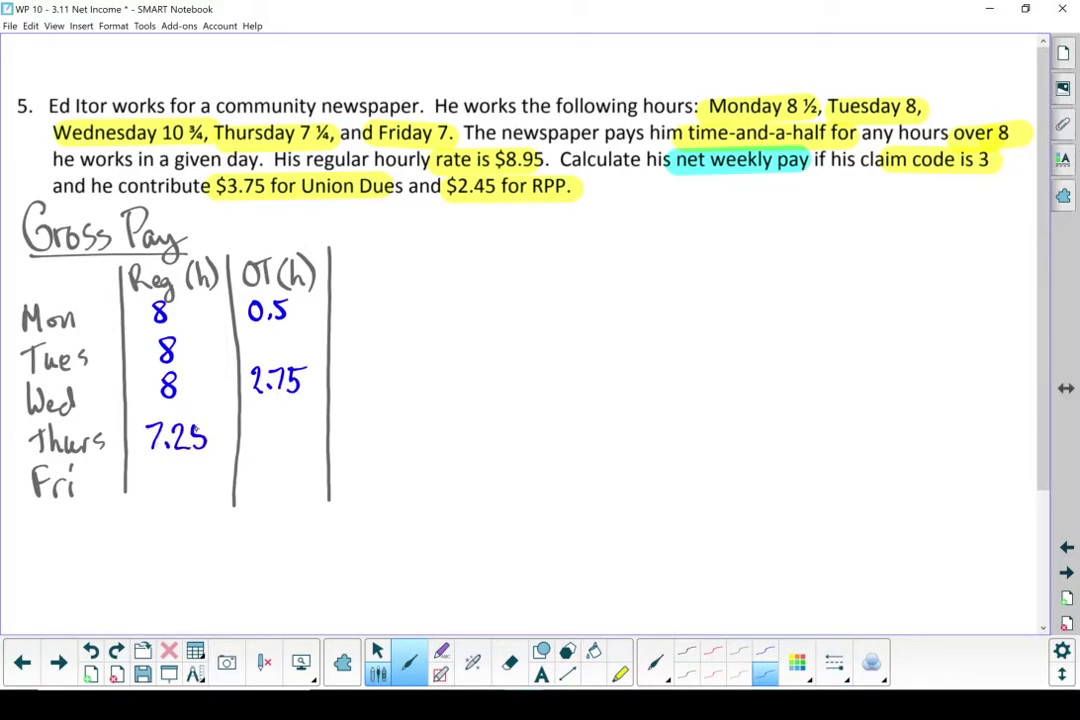
pyautogui.moveTo(157, 478)
pyautogui.mouseDown()
pyautogui.moveTo(167, 500)
pyautogui.moveTo(328, 507)
pyautogui.mouseUp()
# Write the column totals 38.25h and 3.25h in red beneath the hours table.
pyautogui.click(713, 675)
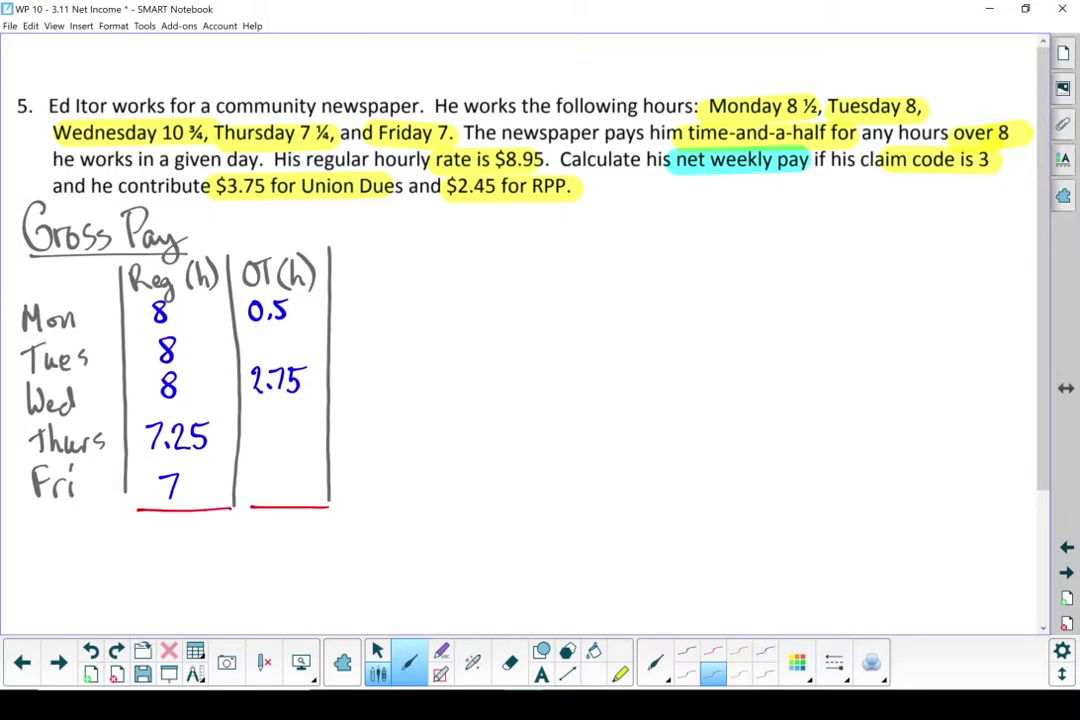
pyautogui.moveTo(127, 525); pyautogui.dragTo(128, 548)
pyautogui.moveTo(150, 524); pyautogui.dragTo(182, 548)
pyautogui.click(162, 547)
pyautogui.moveTo(196, 524); pyautogui.dragTo(186, 546)
pyautogui.moveTo(204, 520)
pyautogui.mouseDown()
pyautogui.moveTo(217, 548)
pyautogui.moveTo(261, 543)
pyautogui.mouseUp()
pyautogui.click(278, 541)
pyautogui.moveTo(283, 527); pyautogui.dragTo(298, 543)
pyautogui.moveTo(302, 525)
pyautogui.mouseDown()
pyautogui.moveTo(299, 543)
pyautogui.moveTo(311, 523)
pyautogui.mouseUp()
pyautogui.moveTo(315, 519); pyautogui.dragTo(328, 545)
# Write "Regular =" in grey beside the table, followed by (38.25h)($8.95) in blue.
pyautogui.click(739, 675)
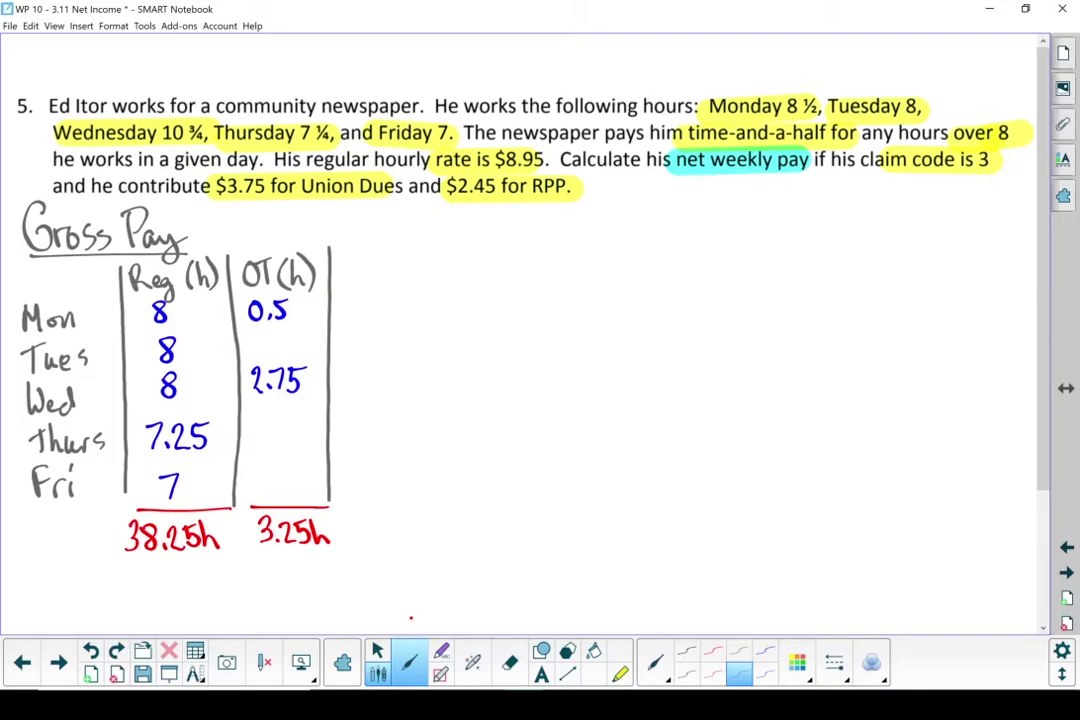
pyautogui.moveTo(418, 216)
pyautogui.mouseDown()
pyautogui.moveTo(418, 238)
pyautogui.moveTo(512, 224)
pyautogui.mouseUp()
pyautogui.moveTo(530, 222); pyautogui.dragTo(546, 231)
pyautogui.click(765, 675)
pyautogui.moveTo(598, 207); pyautogui.dragTo(598, 238)
pyautogui.moveTo(609, 217)
pyautogui.mouseDown()
pyautogui.moveTo(620, 214)
pyautogui.moveTo(610, 233)
pyautogui.mouseUp()
pyautogui.moveTo(640, 211)
pyautogui.mouseDown()
pyautogui.moveTo(628, 232)
pyautogui.moveTo(678, 231)
pyautogui.mouseUp()
pyautogui.click(646, 230)
pyautogui.moveTo(703, 208)
pyautogui.mouseDown()
pyautogui.moveTo(704, 230)
pyautogui.moveTo(718, 234)
pyautogui.mouseUp()
pyautogui.moveTo(730, 197); pyautogui.dragTo(733, 240)
pyautogui.moveTo(760, 205)
pyautogui.mouseDown()
pyautogui.moveTo(756, 236)
pyautogui.moveTo(768, 236)
pyautogui.mouseUp()
pyautogui.moveTo(795, 208)
pyautogui.mouseDown()
pyautogui.moveTo(792, 235)
pyautogui.moveTo(818, 236)
pyautogui.mouseUp()
pyautogui.moveTo(840, 208); pyautogui.dragTo(836, 234)
pyautogui.moveTo(850, 196)
pyautogui.mouseDown()
pyautogui.moveTo(852, 242)
pyautogui.moveTo(886, 228)
pyautogui.mouseUp()
# Complete the regular pay calculation with "= $342.34" in red.
pyautogui.click(712, 673)
pyautogui.moveTo(868, 237); pyautogui.dragTo(888, 236)
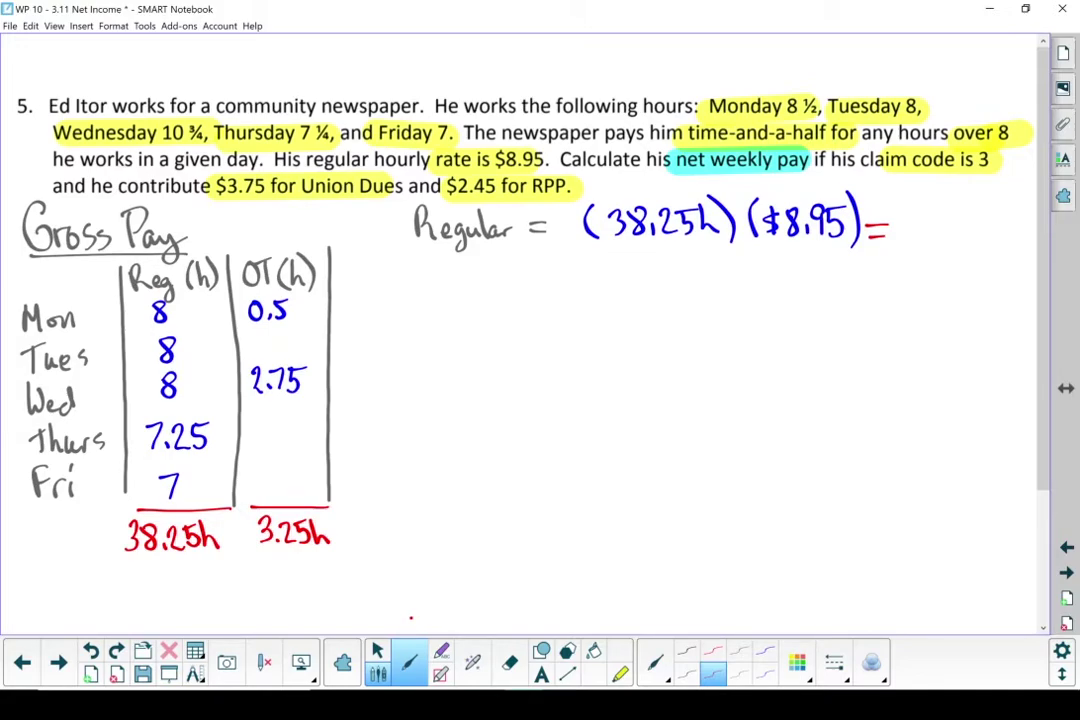
pyautogui.click(988, 377)
pyautogui.moveTo(918, 214); pyautogui.dragTo(908, 236)
pyautogui.moveTo(928, 214)
pyautogui.mouseDown()
pyautogui.moveTo(928, 238)
pyautogui.moveTo(953, 240)
pyautogui.mouseUp()
pyautogui.moveTo(960, 218); pyautogui.dragTo(974, 238)
pyautogui.moveTo(984, 214); pyautogui.dragTo(985, 240)
pyautogui.moveTo(1003, 214); pyautogui.dragTo(1008, 244)
# Write "OT rate = ($8.95/h)(1.5)" in grey below the regular pay line and its result "= $13.43/h" in blue.
pyautogui.click(739, 673)
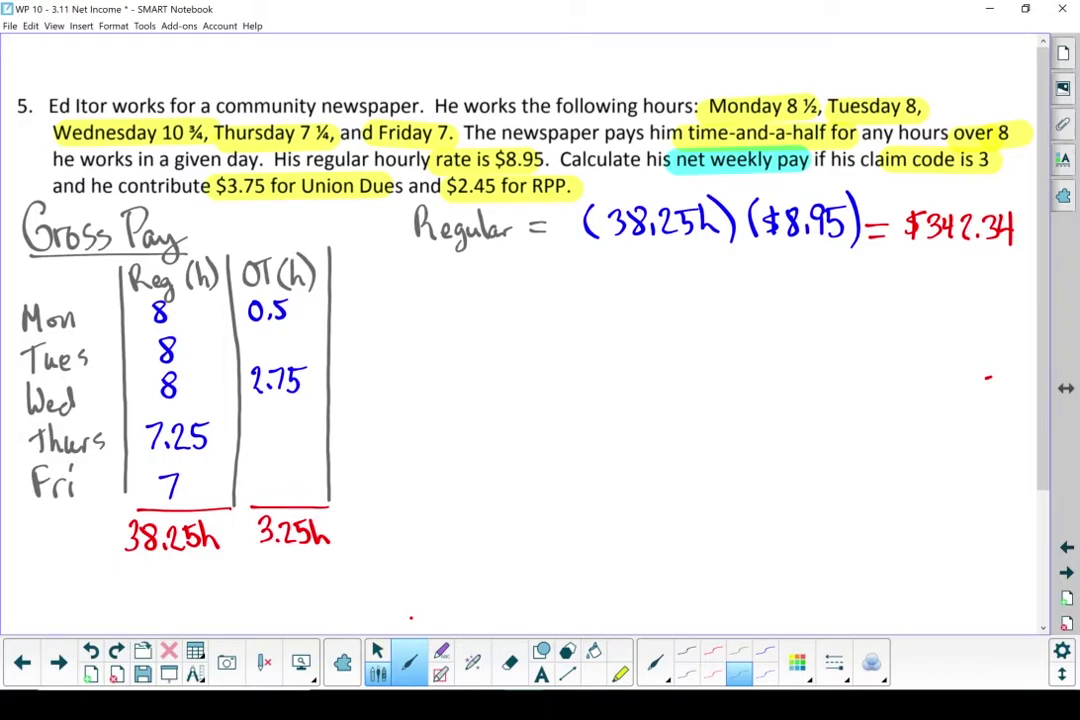
pyautogui.moveTo(396, 260); pyautogui.dragTo(398, 262)
pyautogui.moveTo(402, 262); pyautogui.dragTo(420, 261)
pyautogui.moveTo(424, 270)
pyautogui.mouseDown()
pyautogui.moveTo(434, 284)
pyautogui.moveTo(478, 278)
pyautogui.mouseUp()
pyautogui.moveTo(490, 268)
pyautogui.mouseDown()
pyautogui.moveTo(510, 268)
pyautogui.moveTo(524, 290)
pyautogui.mouseUp()
pyautogui.moveTo(546, 262)
pyautogui.mouseDown()
pyautogui.moveTo(534, 282)
pyautogui.moveTo(664, 284)
pyautogui.mouseUp()
pyautogui.moveTo(679, 262); pyautogui.dragTo(672, 283)
pyautogui.moveTo(688, 258); pyautogui.dragTo(692, 286)
pyautogui.moveTo(708, 270); pyautogui.dragTo(726, 270)
pyautogui.moveTo(708, 278); pyautogui.dragTo(727, 278)
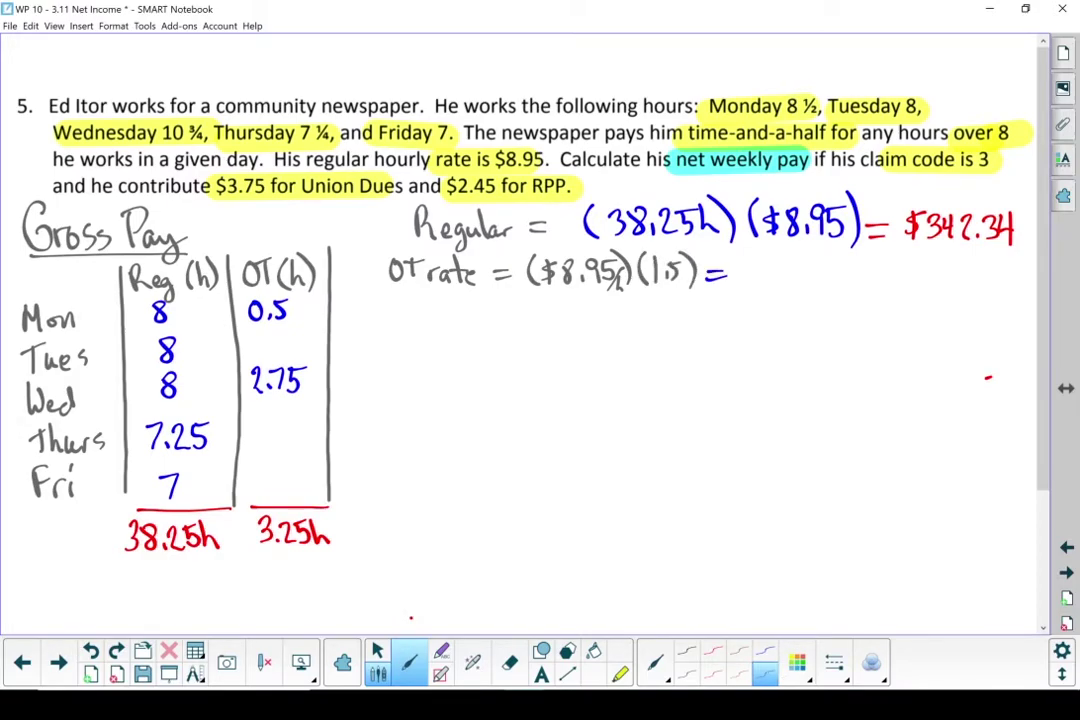
pyautogui.moveTo(748, 264)
pyautogui.mouseDown()
pyautogui.moveTo(740, 288)
pyautogui.moveTo(832, 290)
pyautogui.mouseUp()
# Write a grey "OT" label below the overtime rate, followed by "= (3.25h)($13.43/h)" in blue.
pyautogui.moveTo(440, 314); pyautogui.dragTo(438, 316)
pyautogui.moveTo(462, 318)
pyautogui.mouseDown()
pyautogui.moveTo(464, 340)
pyautogui.moveTo(482, 316)
pyautogui.mouseUp()
pyautogui.moveTo(490, 324); pyautogui.dragTo(518, 324)
pyautogui.moveTo(490, 334); pyautogui.dragTo(558, 336)
pyautogui.moveTo(585, 314); pyautogui.dragTo(600, 336)
pyautogui.moveTo(614, 312); pyautogui.dragTo(604, 334)
pyautogui.moveTo(618, 312); pyautogui.dragTo(648, 340)
pyautogui.moveTo(665, 310); pyautogui.dragTo(659, 340)
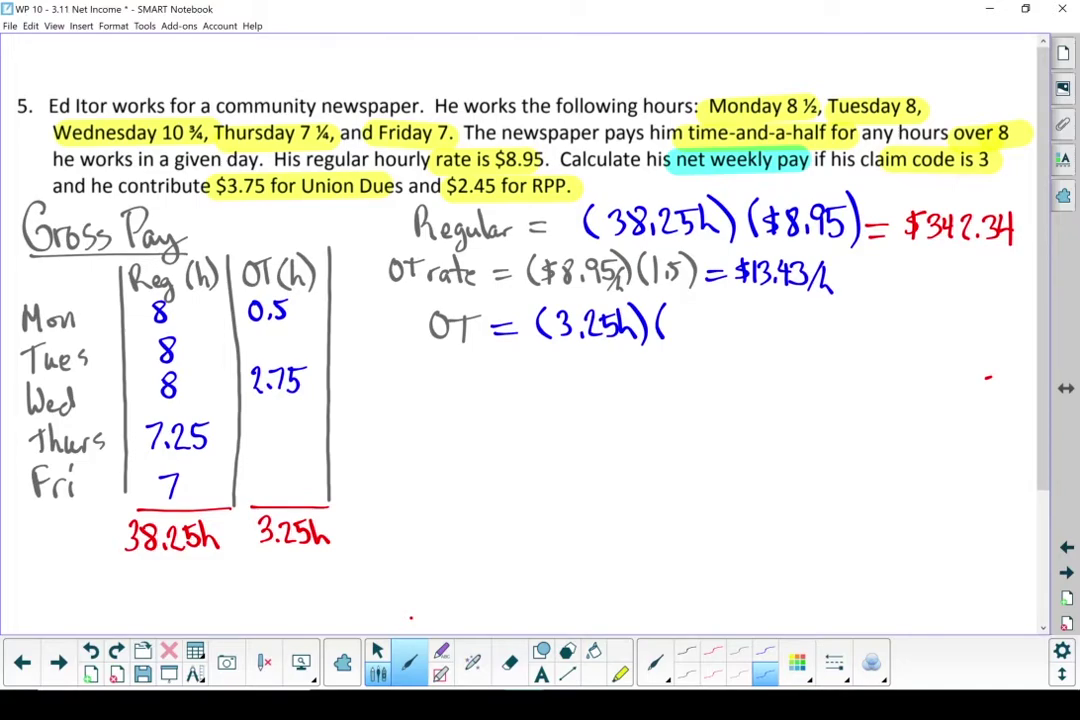
pyautogui.moveTo(683, 310); pyautogui.dragTo(671, 344)
pyautogui.moveTo(690, 314)
pyautogui.mouseDown()
pyautogui.moveTo(690, 340)
pyautogui.moveTo(740, 340)
pyautogui.mouseUp()
pyautogui.moveTo(760, 308)
pyautogui.mouseDown()
pyautogui.moveTo(748, 342)
pyautogui.moveTo(790, 345)
pyautogui.mouseUp()
# Write the overtime result "= $43.65" in red and rule a blue sum line beneath it.
pyautogui.click(712, 665)
pyautogui.moveTo(838, 324); pyautogui.dragTo(870, 322)
pyautogui.moveTo(838, 336); pyautogui.dragTo(872, 335)
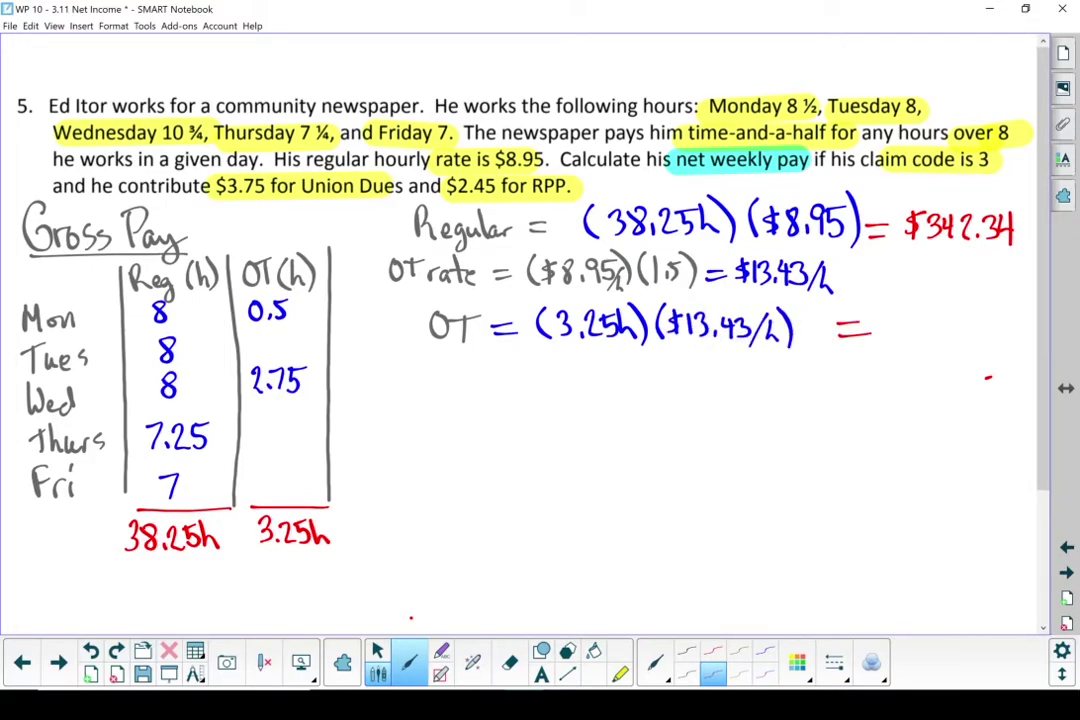
pyautogui.moveTo(907, 312)
pyautogui.mouseDown()
pyautogui.moveTo(898, 334)
pyautogui.moveTo(932, 334)
pyautogui.mouseUp()
pyautogui.moveTo(938, 312)
pyautogui.mouseDown()
pyautogui.moveTo(938, 333)
pyautogui.moveTo(987, 332)
pyautogui.mouseUp()
pyautogui.click(765, 674)
pyautogui.moveTo(886, 348); pyautogui.dragTo(1010, 344)
# Handwrite the label "Gross Pay =" in grey beneath the overtime calculation.
pyautogui.click(739, 674)
pyautogui.moveTo(718, 368)
pyautogui.mouseDown()
pyautogui.moveTo(712, 398)
pyautogui.moveTo(744, 390)
pyautogui.mouseUp()
pyautogui.moveTo(757, 382); pyautogui.dragTo(748, 396)
pyautogui.moveTo(786, 372)
pyautogui.mouseDown()
pyautogui.moveTo(787, 396)
pyautogui.moveTo(813, 396)
pyautogui.mouseUp()
pyautogui.moveTo(817, 385); pyautogui.dragTo(815, 404)
pyautogui.moveTo(849, 377); pyautogui.dragTo(866, 376)
pyautogui.moveTo(849, 387); pyautogui.dragTo(869, 386)
# Write $385.99 in blue as the gross pay and box it with yellow highlighter.
pyautogui.click(765, 674)
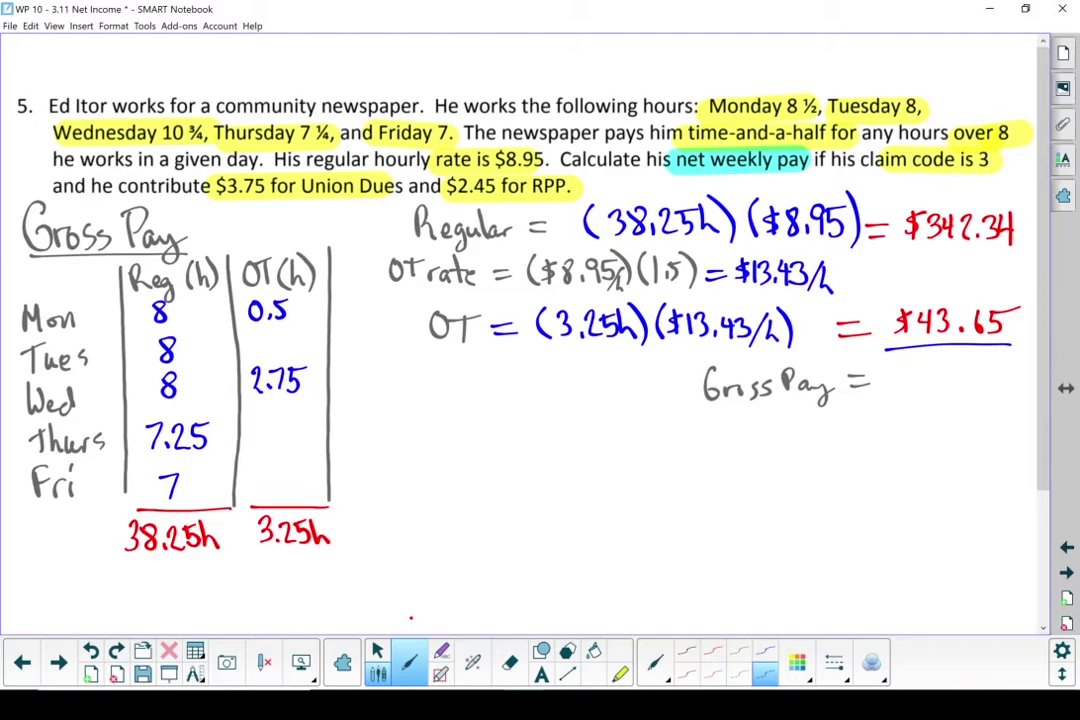
pyautogui.moveTo(892, 370); pyautogui.dragTo(878, 392)
pyautogui.moveTo(898, 369)
pyautogui.mouseDown()
pyautogui.moveTo(900, 394)
pyautogui.moveTo(921, 393)
pyautogui.mouseUp()
pyautogui.moveTo(938, 371); pyautogui.dragTo(934, 392)
pyautogui.moveTo(995, 373); pyautogui.dragTo(993, 395)
pyautogui.click(620, 674)
pyautogui.moveTo(866, 405)
pyautogui.mouseDown()
pyautogui.moveTo(1006, 401)
pyautogui.moveTo(1009, 360)
pyautogui.moveTo(872, 362)
pyautogui.mouseUp()
pyautogui.moveTo(870, 364); pyautogui.dragTo(869, 410)
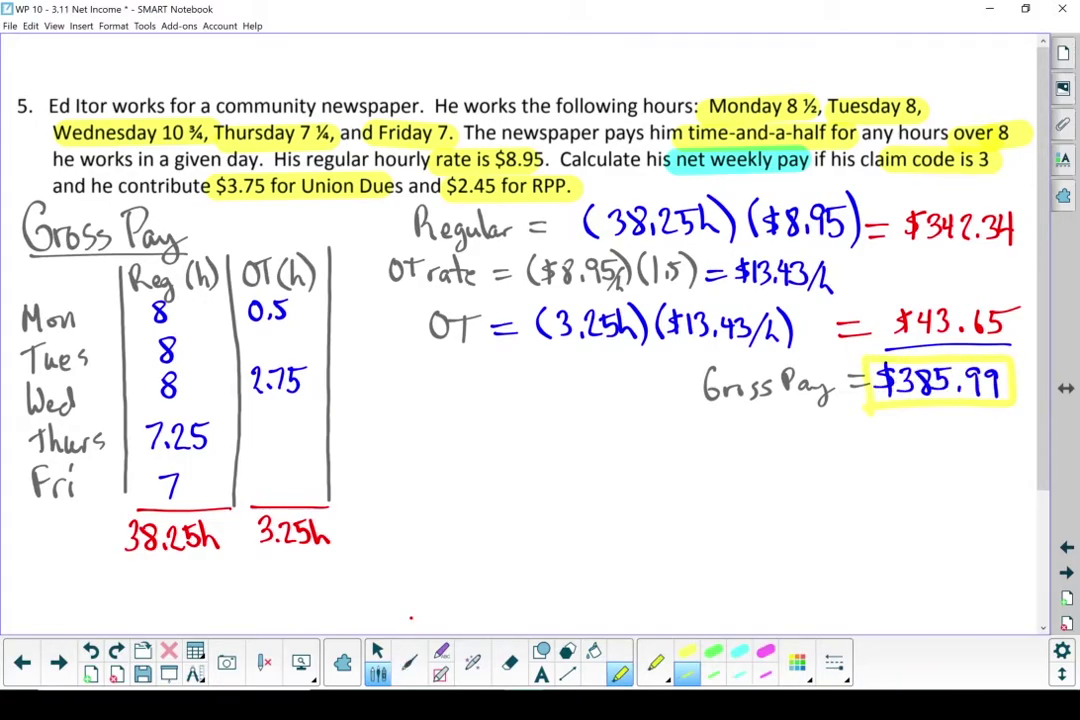
# Handwrite an underlined "Deductions" heading in grey beside the hours table, below the pay calculations.
pyautogui.click(410, 662)
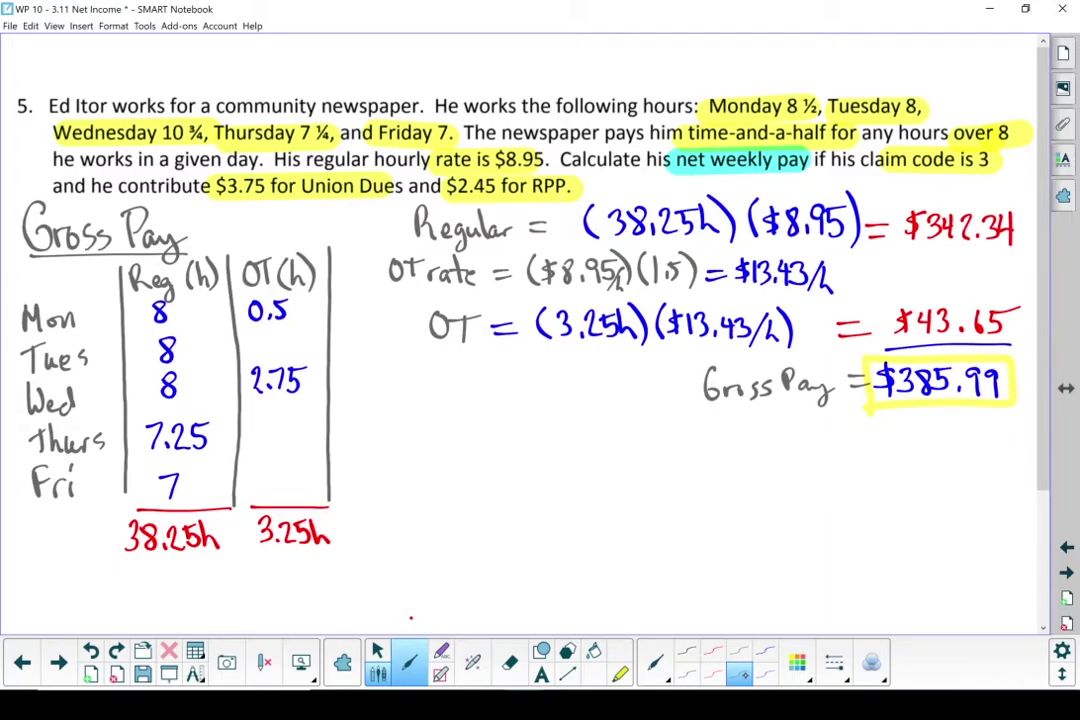
pyautogui.moveTo(412, 422)
pyautogui.mouseDown()
pyautogui.moveTo(440, 457)
pyautogui.moveTo(615, 456)
pyautogui.mouseUp()
pyautogui.moveTo(405, 462); pyautogui.dragTo(635, 460)
# List the labels CPP, EI, Fed IT, Prov IT, Union and RPP in grey under the Deductions heading.
pyautogui.scroll(-3, 755, 433)
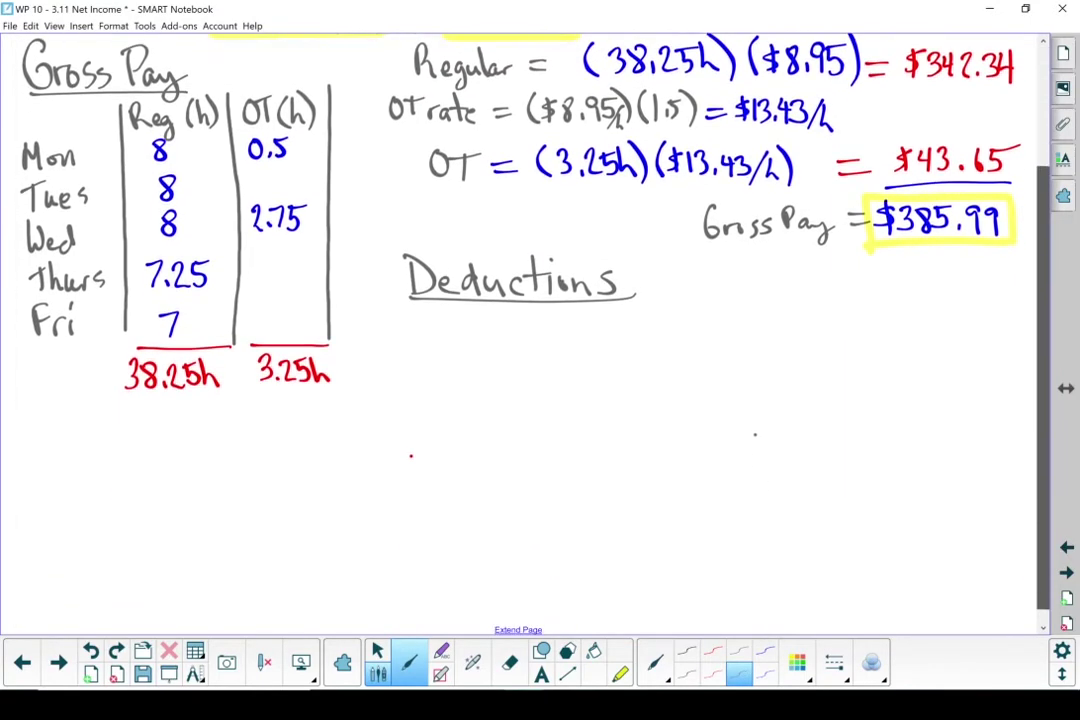
pyautogui.scroll(1, 1040, 375)
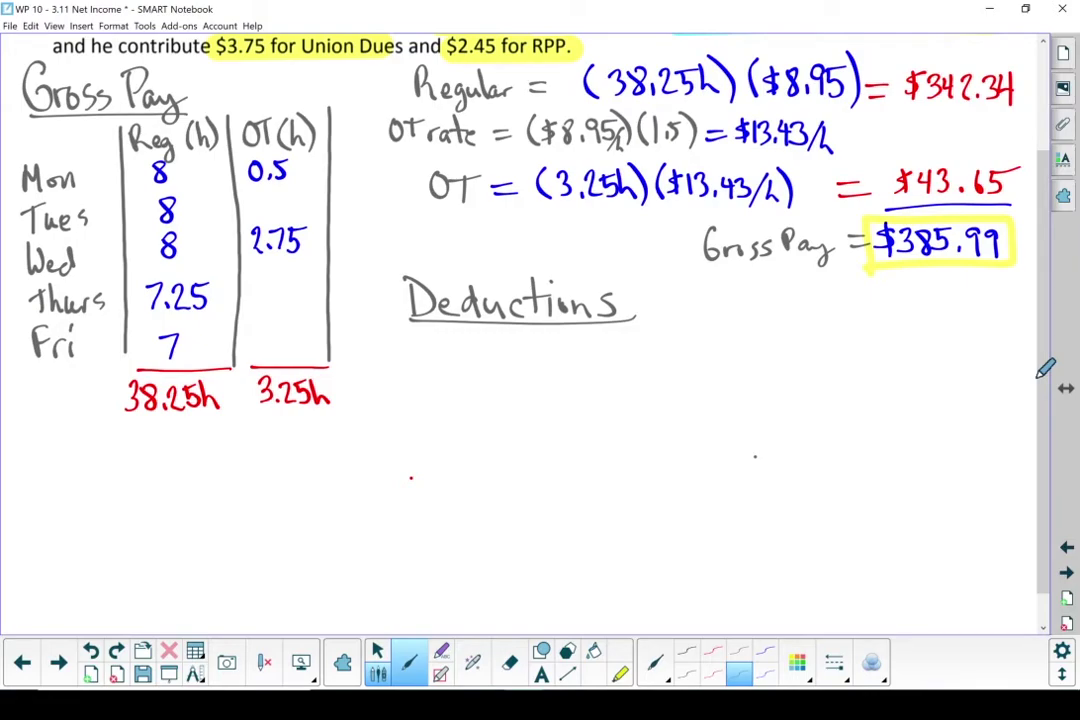
pyautogui.moveTo(410, 344); pyautogui.dragTo(468, 366)
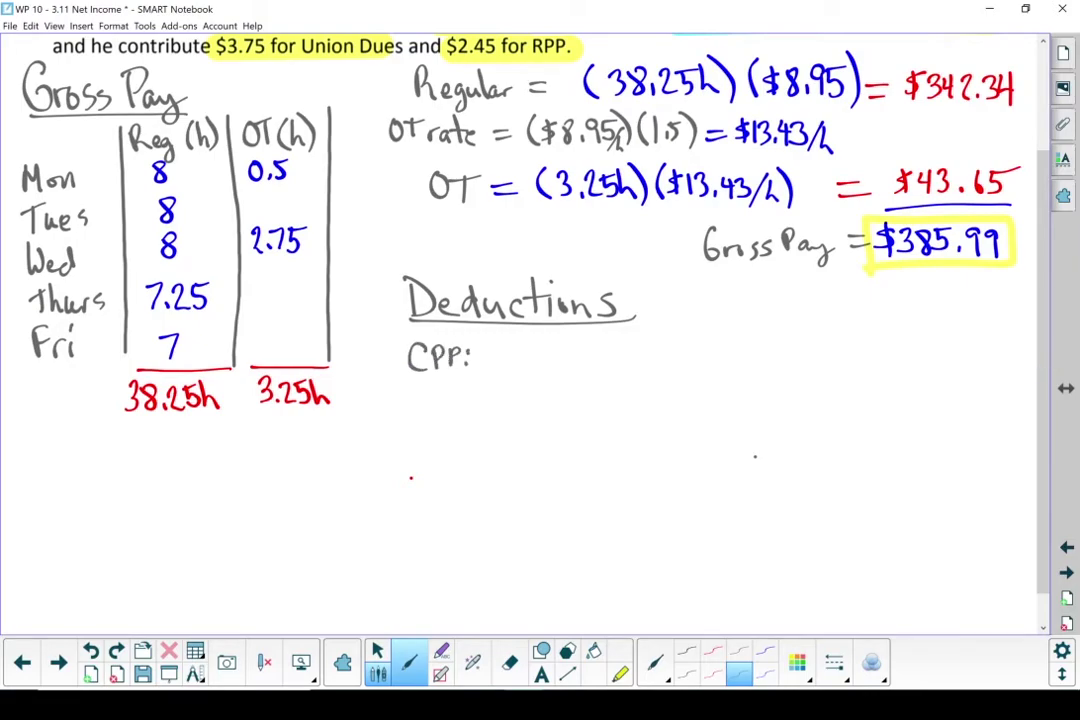
pyautogui.moveTo(412, 388)
pyautogui.mouseDown()
pyautogui.moveTo(448, 410)
pyautogui.moveTo(416, 450)
pyautogui.moveTo(514, 452)
pyautogui.mouseUp()
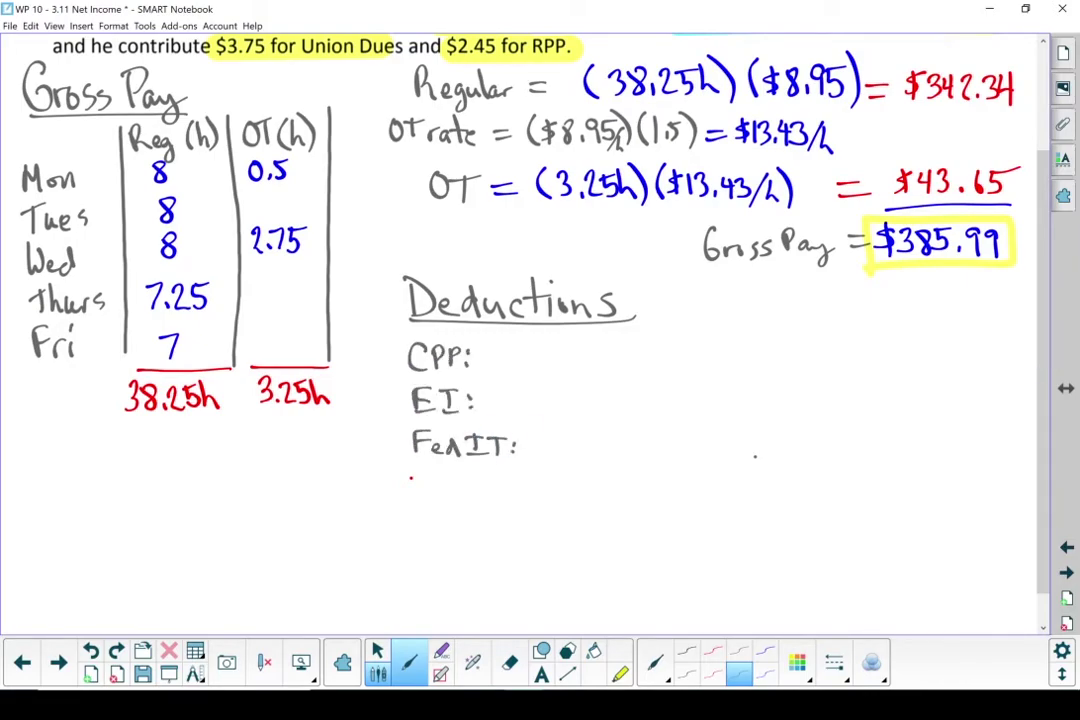
pyautogui.moveTo(410, 470)
pyautogui.mouseDown()
pyautogui.moveTo(455, 488)
pyautogui.moveTo(510, 488)
pyautogui.mouseUp()
pyautogui.moveTo(408, 502)
pyautogui.mouseDown()
pyautogui.moveTo(437, 525)
pyautogui.moveTo(495, 524)
pyautogui.mouseUp()
pyautogui.moveTo(500, 509); pyautogui.dragTo(502, 521)
pyautogui.moveTo(516, 474); pyautogui.dragTo(518, 486)
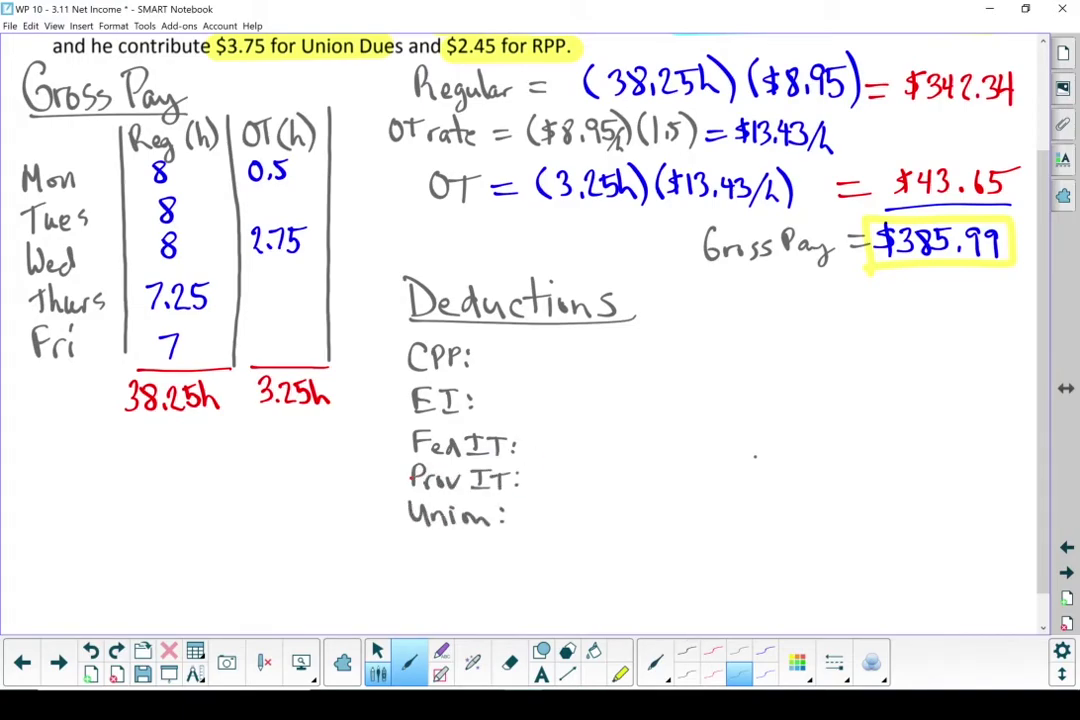
pyautogui.moveTo(432, 538)
pyautogui.mouseDown()
pyautogui.moveTo(446, 558)
pyautogui.moveTo(488, 556)
pyautogui.mouseUp()
pyautogui.moveTo(494, 541); pyautogui.dragTo(496, 553)
# Write the deduction amounts $15.78 for CPP and $6.68 for EI in blue.
pyautogui.click(765, 673)
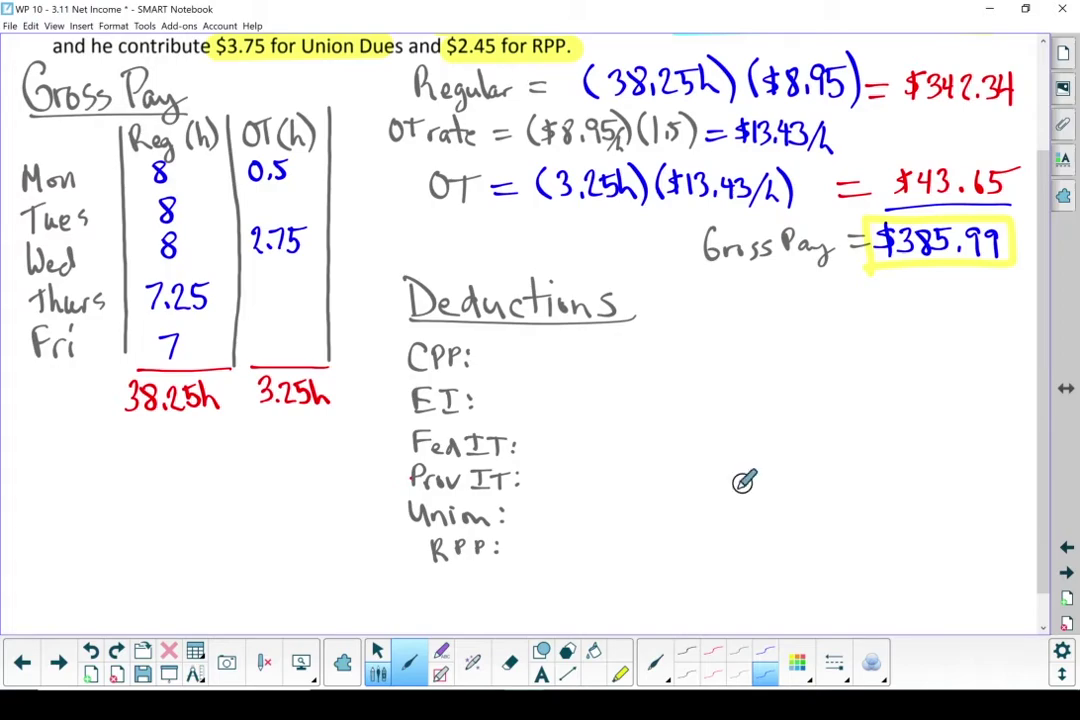
pyautogui.moveTo(554, 340); pyautogui.dragTo(548, 364)
pyautogui.moveTo(571, 342); pyautogui.dragTo(571, 368)
pyautogui.moveTo(594, 343)
pyautogui.mouseDown()
pyautogui.moveTo(584, 367)
pyautogui.moveTo(609, 368)
pyautogui.mouseUp()
pyautogui.click(600, 366)
pyautogui.moveTo(630, 346); pyautogui.dragTo(628, 347)
pyautogui.moveTo(556, 386)
pyautogui.mouseDown()
pyautogui.moveTo(552, 410)
pyautogui.moveTo(584, 406)
pyautogui.mouseUp()
pyautogui.click(601, 407)
pyautogui.moveTo(617, 388)
pyautogui.mouseDown()
pyautogui.moveTo(614, 406)
pyautogui.moveTo(634, 407)
pyautogui.mouseUp()
# Write blue amounts of $13.70 for Fed IT, $2.50 for Prov IT, $3.75 for Union and $2.45 for RPP.
pyautogui.moveTo(553, 432)
pyautogui.mouseDown()
pyautogui.moveTo(552, 456)
pyautogui.moveTo(572, 455)
pyautogui.mouseUp()
pyautogui.moveTo(584, 436)
pyautogui.mouseDown()
pyautogui.moveTo(588, 454)
pyautogui.moveTo(616, 455)
pyautogui.moveTo(634, 438)
pyautogui.mouseUp()
pyautogui.click(604, 453)
pyautogui.moveTo(552, 468); pyautogui.dragTo(546, 486)
pyautogui.moveTo(577, 470); pyautogui.dragTo(606, 485)
pyautogui.click(599, 485)
pyautogui.moveTo(637, 470); pyautogui.dragTo(636, 471)
pyautogui.moveTo(551, 505); pyautogui.dragTo(547, 525)
pyautogui.moveTo(574, 507)
pyautogui.mouseDown()
pyautogui.moveTo(574, 523)
pyautogui.moveTo(603, 525)
pyautogui.mouseUp()
pyautogui.moveTo(619, 507); pyautogui.dragTo(633, 507)
pyautogui.moveTo(547, 539)
pyautogui.mouseDown()
pyautogui.moveTo(547, 560)
pyautogui.moveTo(640, 539)
pyautogui.mouseUp()
# Rule a red line under the deductions, write the total $44.86 in red and box it with yellow highlighter.
pyautogui.moveTo(528, 572); pyautogui.dragTo(671, 563)
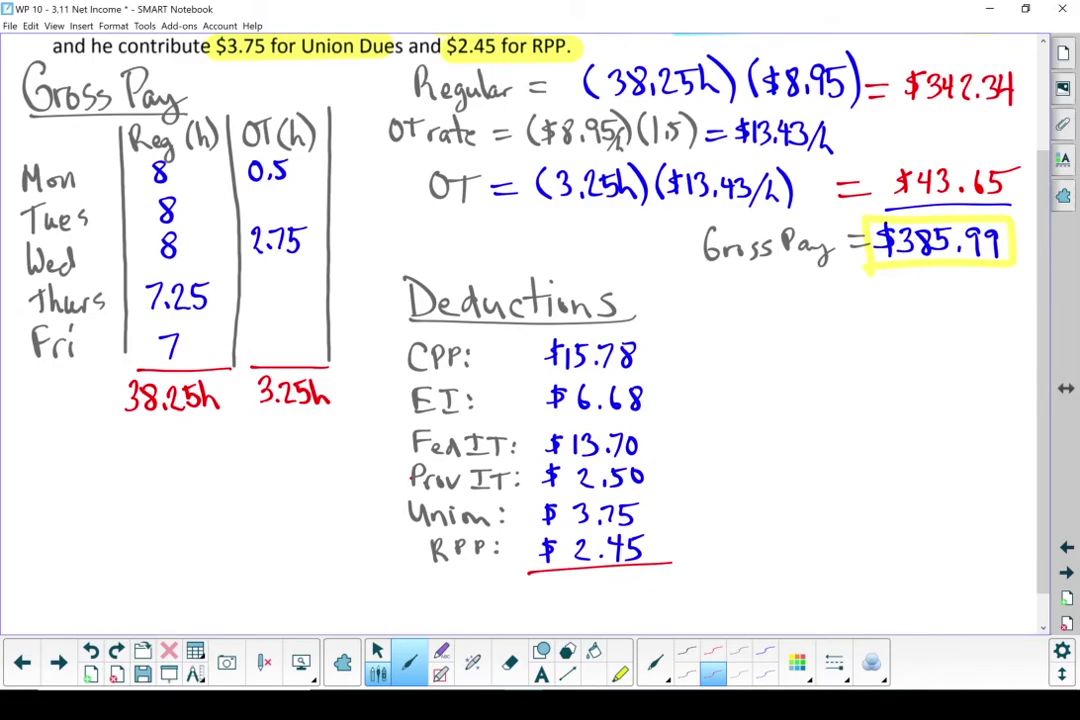
pyautogui.moveTo(544, 583); pyautogui.dragTo(533, 606)
pyautogui.moveTo(566, 578); pyautogui.dragTo(574, 606)
pyautogui.moveTo(590, 578)
pyautogui.mouseDown()
pyautogui.moveTo(597, 606)
pyautogui.moveTo(629, 582)
pyautogui.mouseUp()
pyautogui.moveTo(645, 576); pyautogui.dragTo(636, 598)
pyautogui.click(620, 674)
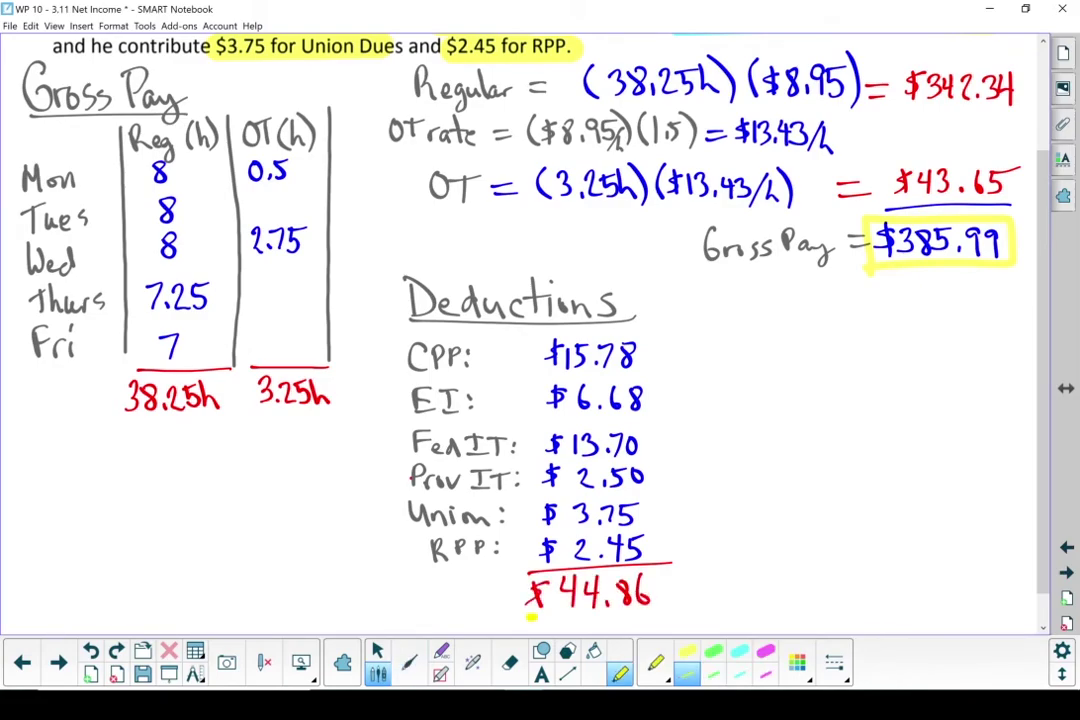
pyautogui.moveTo(532, 614)
pyautogui.mouseDown()
pyautogui.moveTo(672, 607)
pyautogui.moveTo(524, 574)
pyautogui.mouseUp()
# Handwrite an underlined "Net Pay" heading in black beside the deductions list.
pyautogui.click(409, 662)
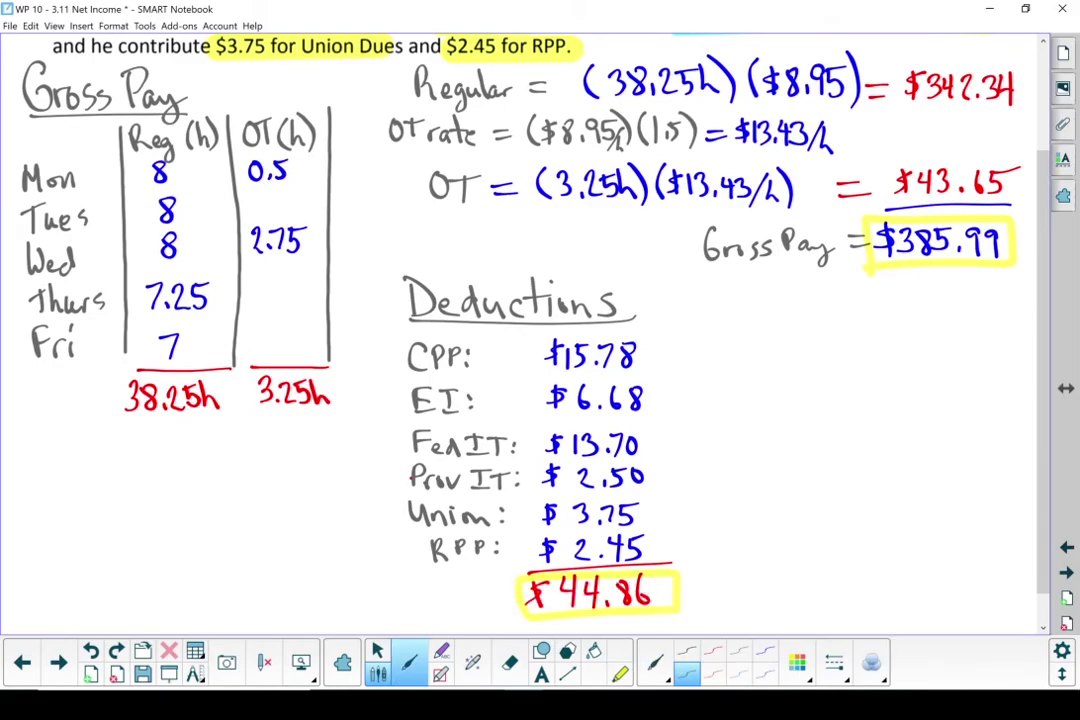
pyautogui.moveTo(717, 353)
pyautogui.mouseDown()
pyautogui.moveTo(740, 349)
pyautogui.moveTo(744, 305)
pyautogui.mouseUp()
pyautogui.moveTo(750, 338); pyautogui.dragTo(773, 345)
pyautogui.moveTo(782, 309); pyautogui.dragTo(786, 347)
pyautogui.moveTo(814, 311); pyautogui.dragTo(816, 340)
pyautogui.moveTo(850, 323); pyautogui.dragTo(870, 354)
pyautogui.moveTo(713, 369); pyautogui.dragTo(911, 349)
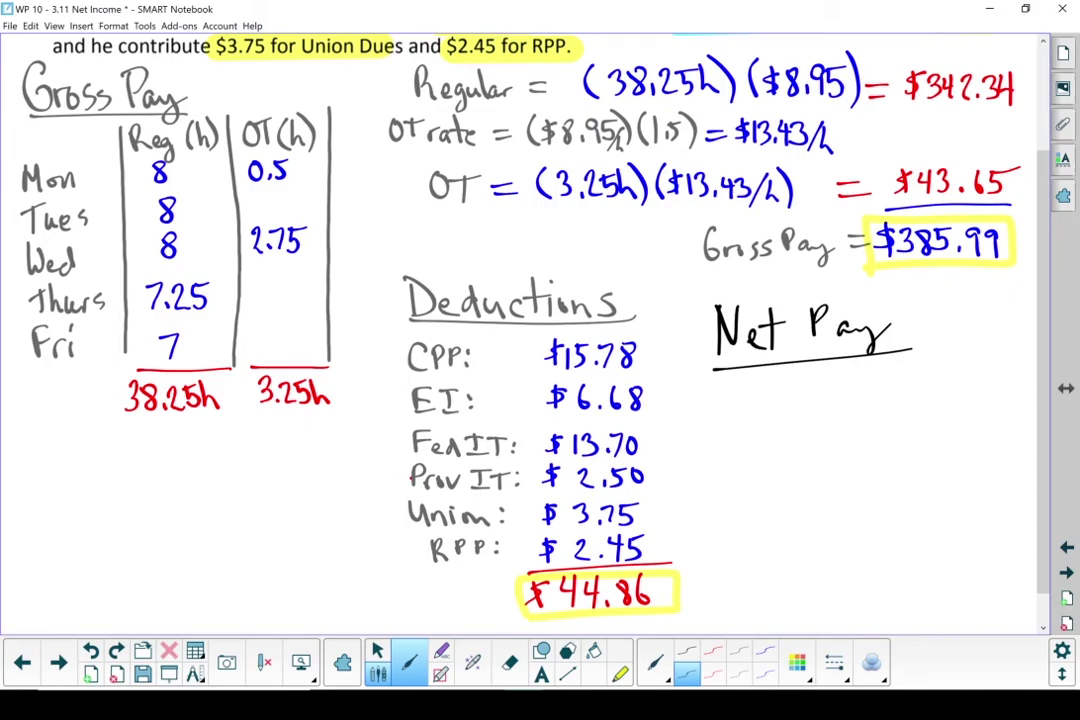
# Write the subtraction $385.99 − $44.86 in blue under the Net Pay heading.
pyautogui.click(765, 674)
pyautogui.moveTo(732, 397)
pyautogui.mouseDown()
pyautogui.moveTo(718, 417)
pyautogui.moveTo(743, 420)
pyautogui.mouseUp()
pyautogui.moveTo(779, 396); pyautogui.dragTo(786, 420)
pyautogui.moveTo(829, 398)
pyautogui.mouseDown()
pyautogui.moveTo(826, 422)
pyautogui.moveTo(879, 404)
pyautogui.mouseUp()
pyautogui.moveTo(908, 396)
pyautogui.mouseDown()
pyautogui.moveTo(888, 414)
pyautogui.moveTo(940, 421)
pyautogui.mouseUp()
pyautogui.moveTo(953, 393); pyautogui.dragTo(962, 421)
pyautogui.click(971, 415)
pyautogui.moveTo(984, 395); pyautogui.dragTo(982, 397)
pyautogui.moveTo(997, 392); pyautogui.dragTo(991, 412)
# Write the net pay answer $341.13 in red, surround it with yellow highlighter and switch back to the grey pen.
pyautogui.click(713, 674)
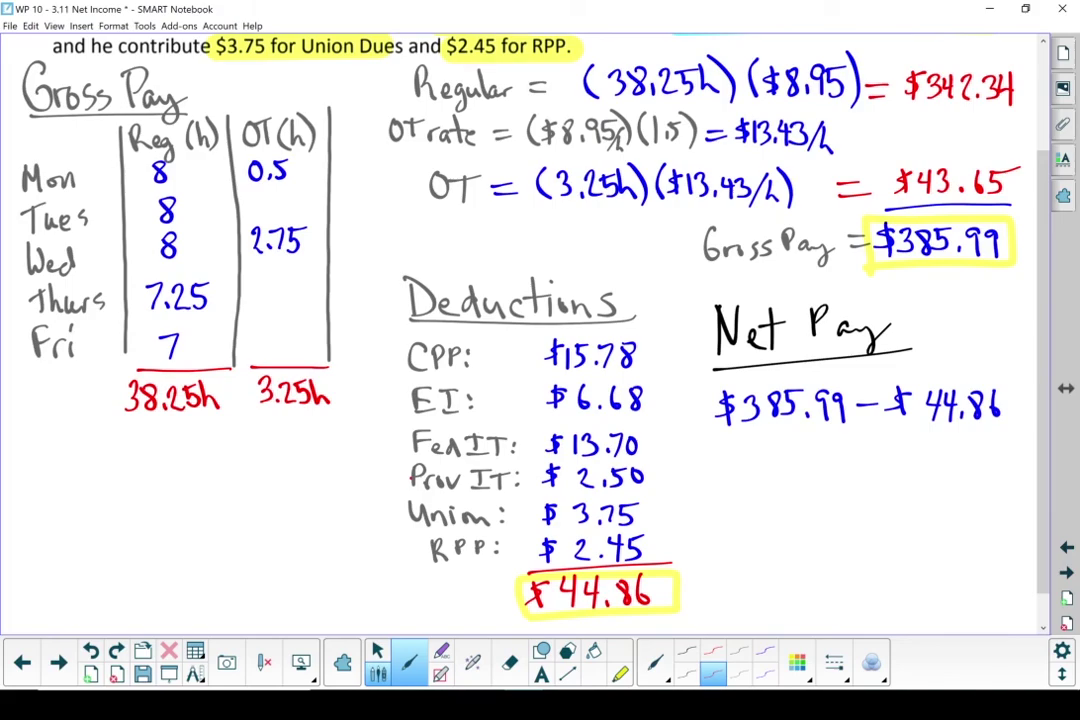
pyautogui.moveTo(782, 464)
pyautogui.mouseDown()
pyautogui.moveTo(760, 494)
pyautogui.moveTo(796, 496)
pyautogui.mouseUp()
pyautogui.moveTo(826, 462); pyautogui.dragTo(830, 500)
pyautogui.moveTo(846, 460)
pyautogui.mouseDown()
pyautogui.moveTo(846, 504)
pyautogui.moveTo(906, 500)
pyautogui.mouseUp()
pyautogui.click(620, 673)
pyautogui.moveTo(750, 518)
pyautogui.mouseDown()
pyautogui.moveTo(955, 514)
pyautogui.moveTo(928, 438)
pyautogui.moveTo(738, 452)
pyautogui.moveTo(746, 516)
pyautogui.mouseUp()
pyautogui.click(409, 662)
pyautogui.click(740, 674)
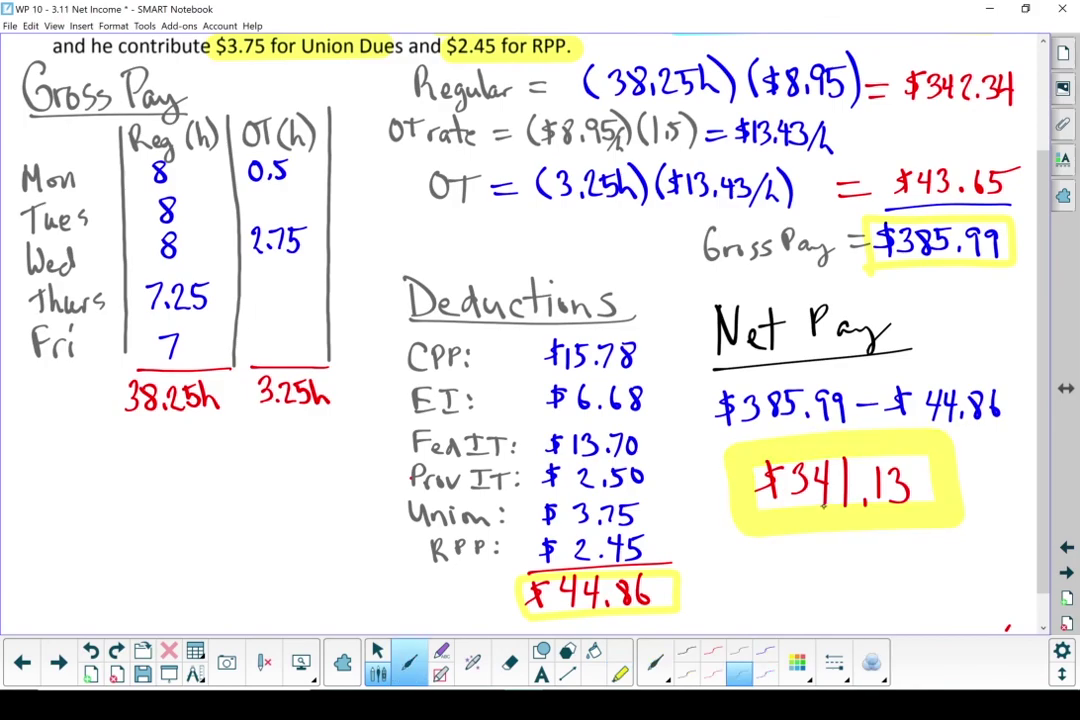